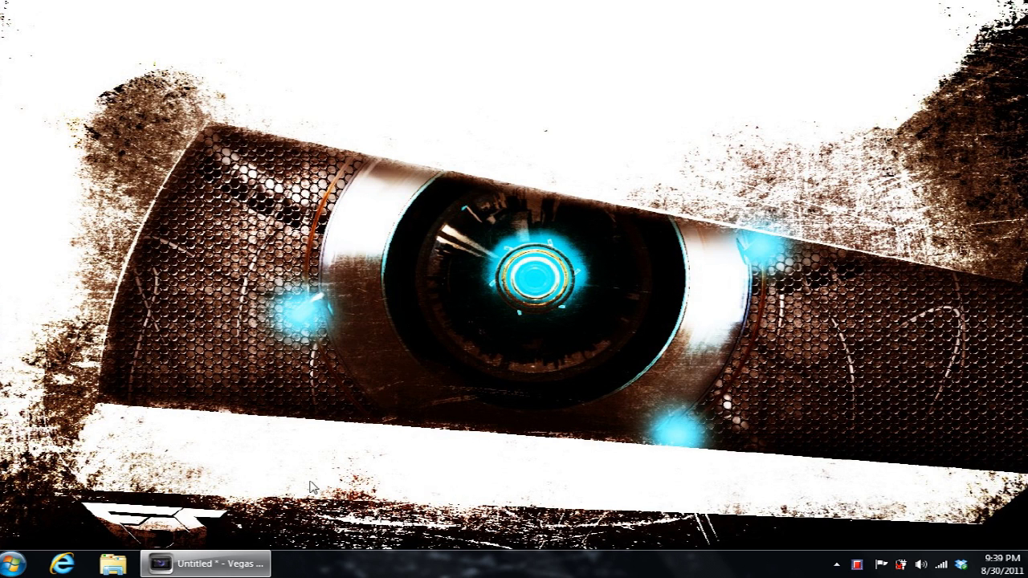
- Restore the minimized 'Untitled - Vegas Pro 10.0' window from the taskbar
click(208, 567)
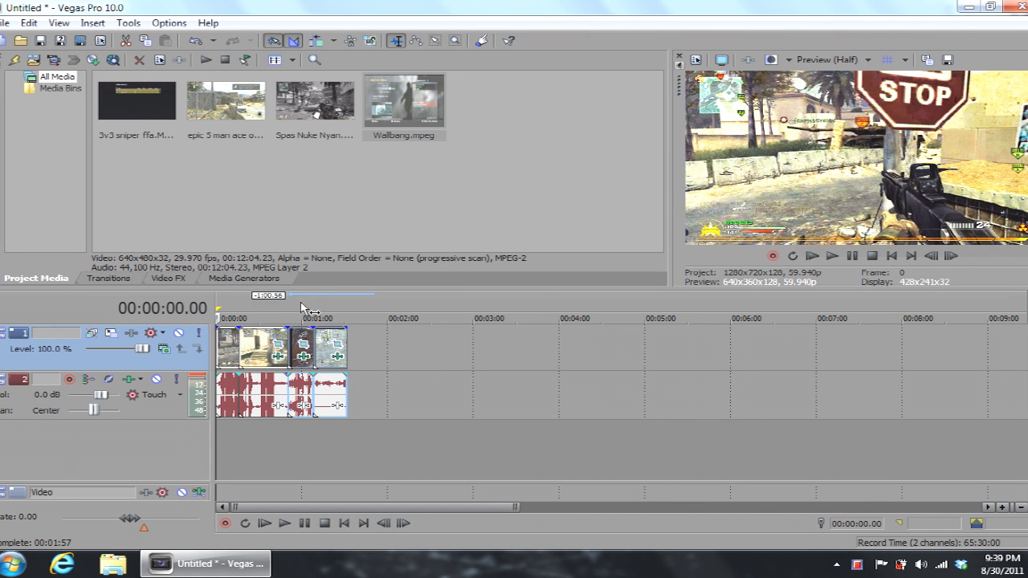
click(252, 308)
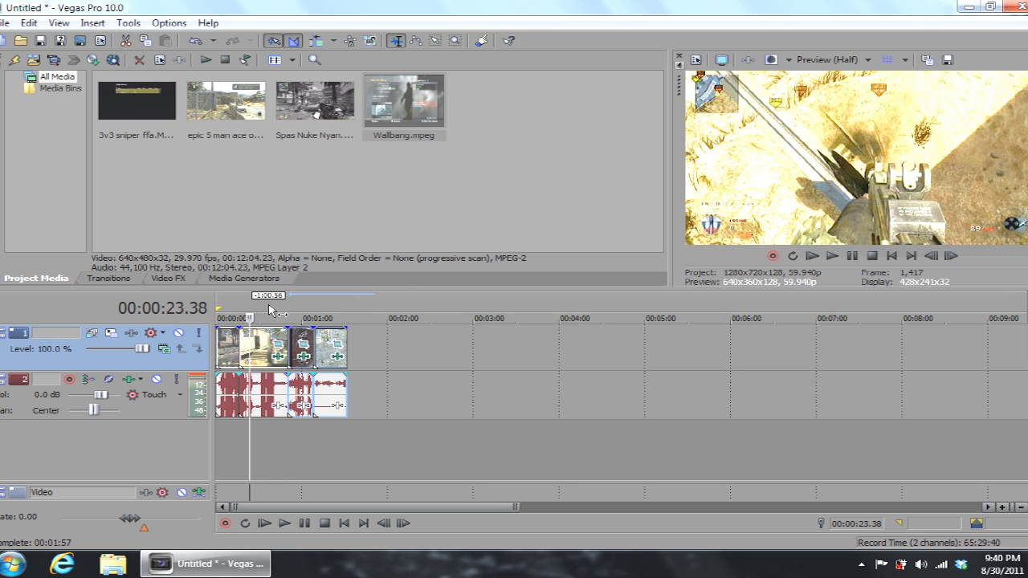
click(269, 315)
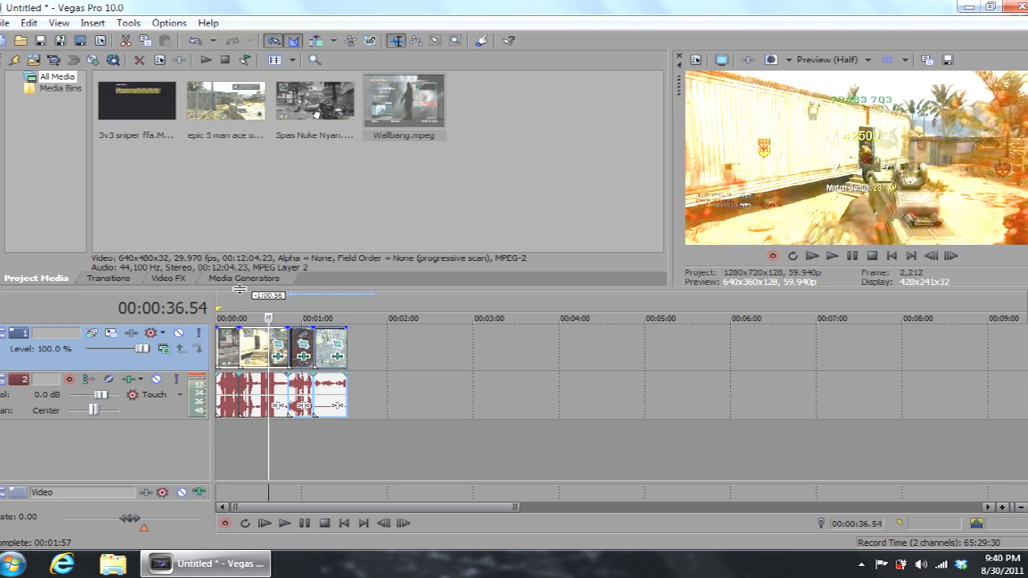
click(300, 306)
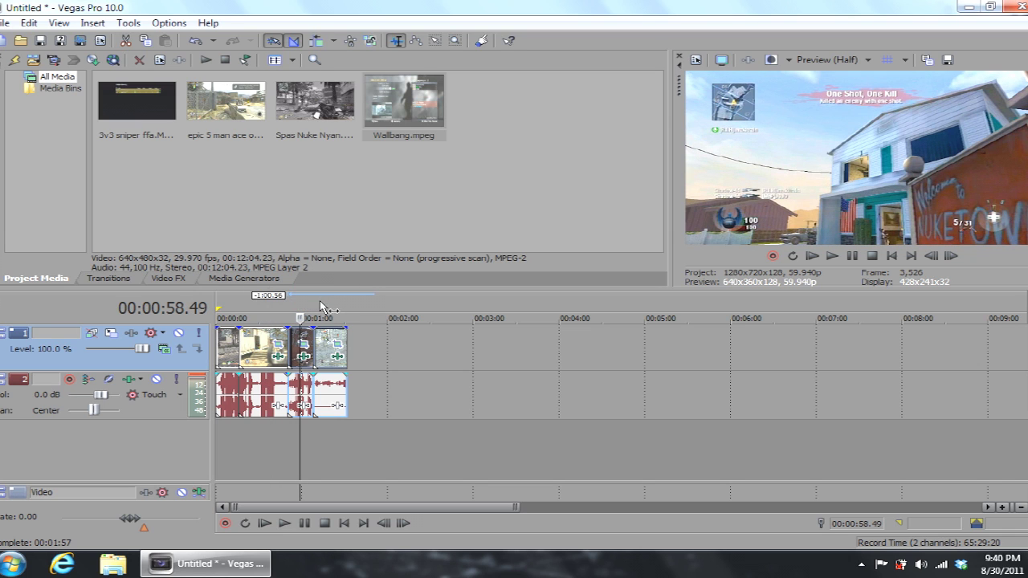
click(328, 305)
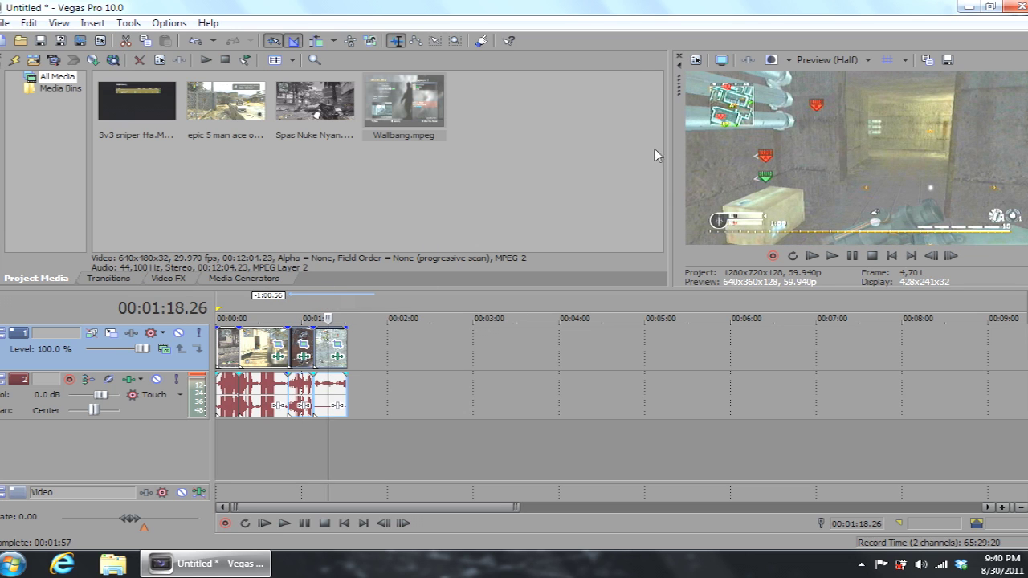
click(303, 313)
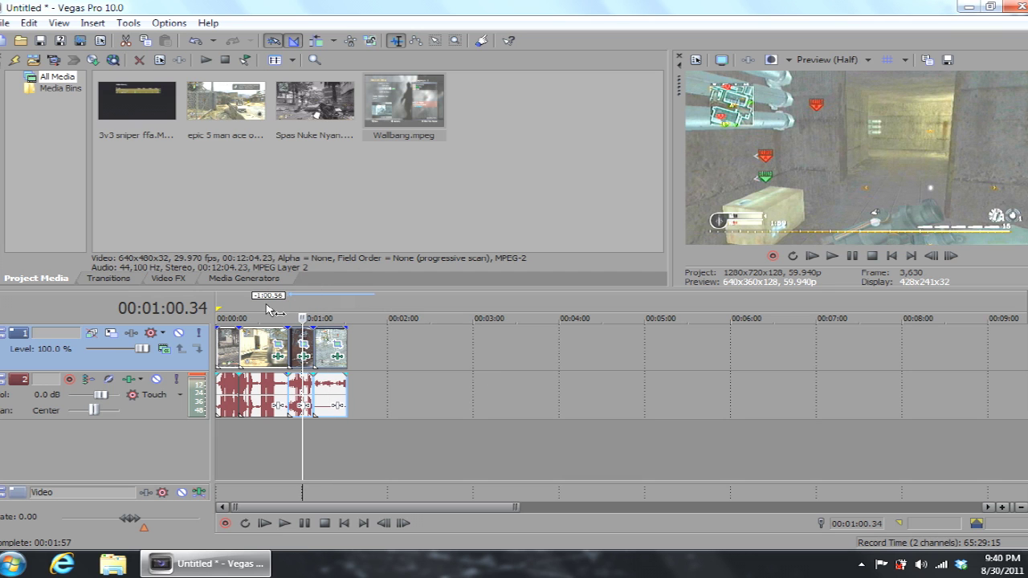
- Remove the Brightness and Contrast effect from the 3v3 sniper ffa clip's effects chain
click(305, 359)
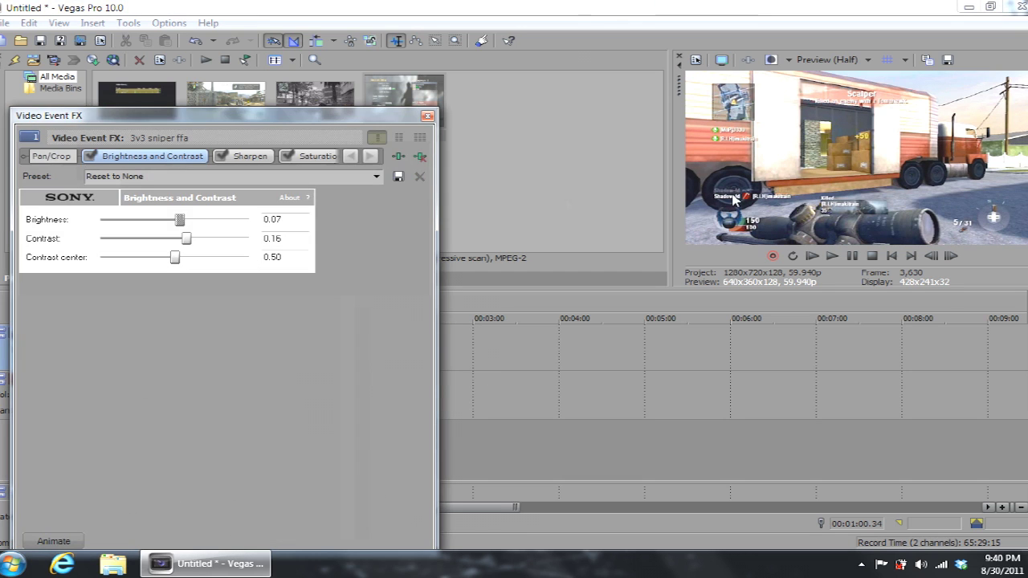
click(419, 157)
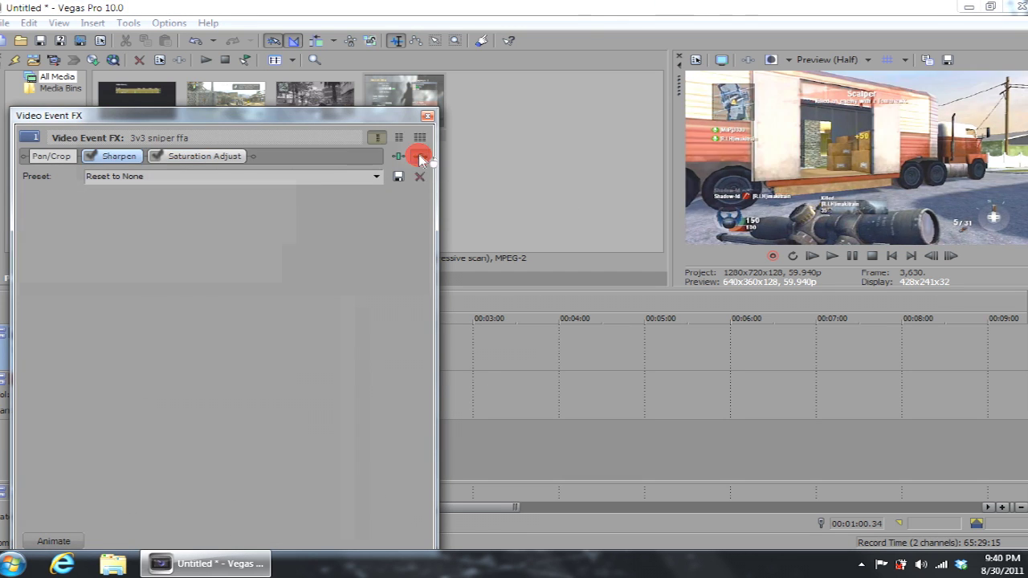
click(427, 115)
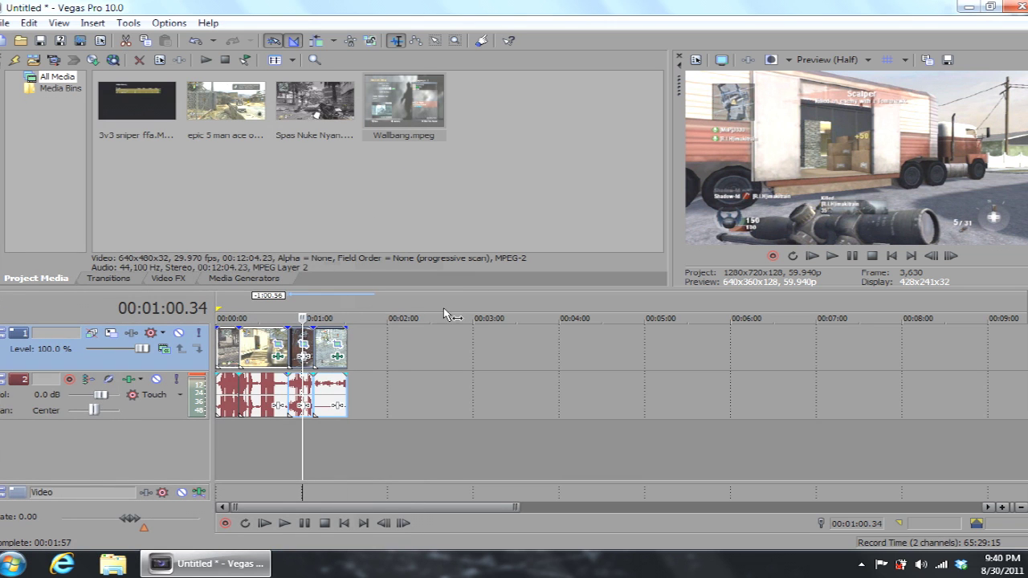
- Inspect the Spas Nuke Nyan clip's video event effects, then close the window
click(238, 347)
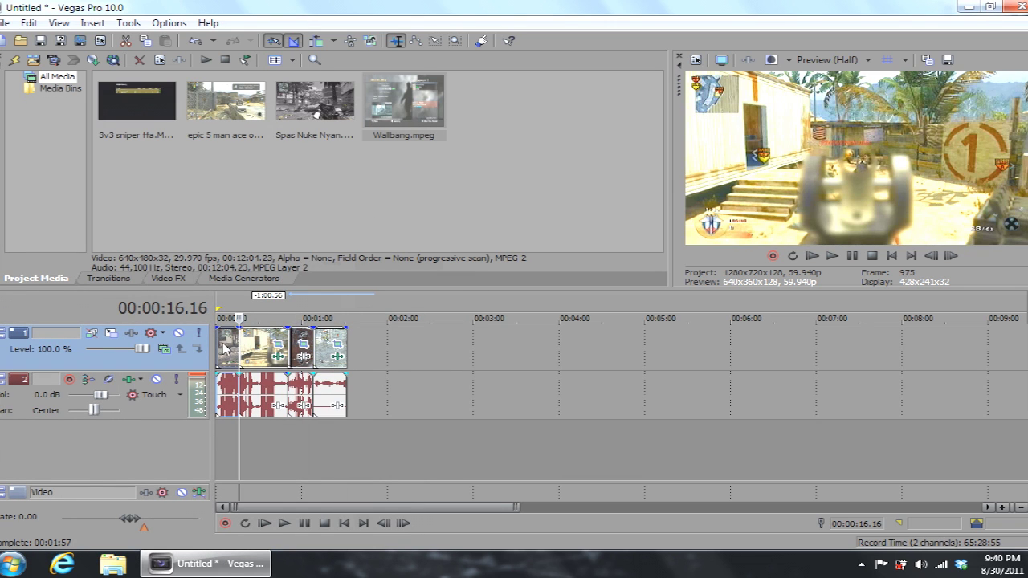
click(224, 347)
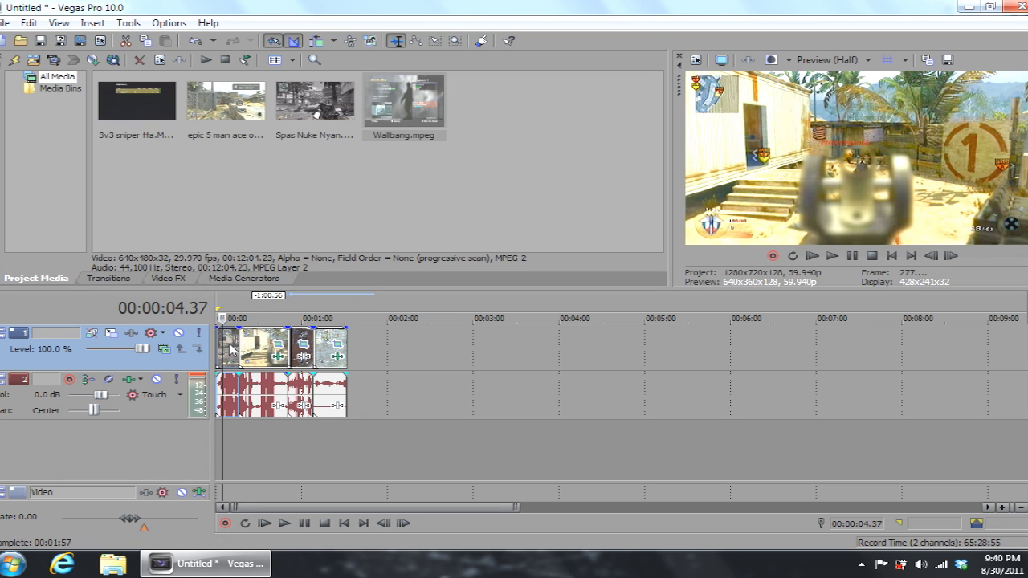
right_click(230, 347)
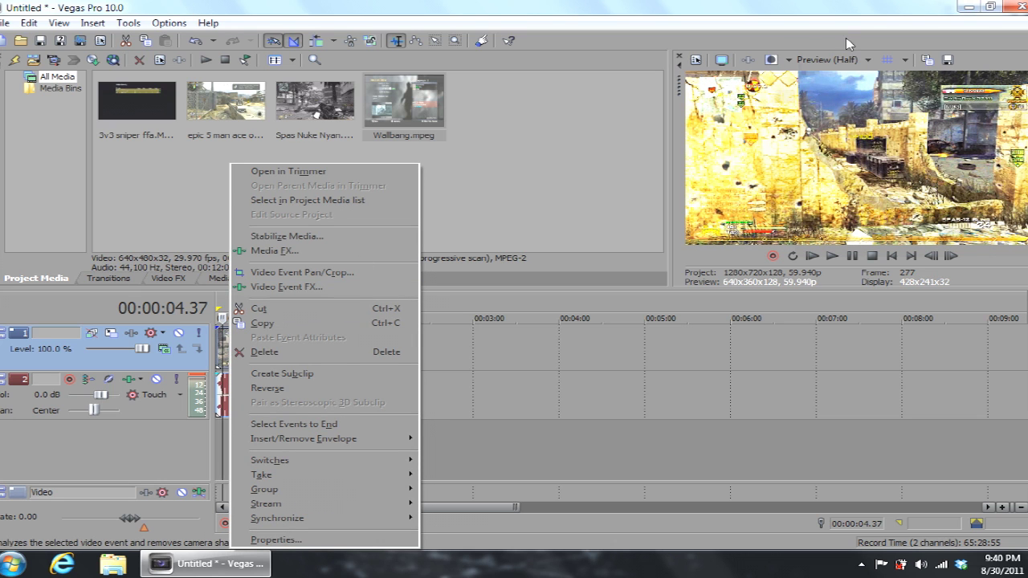
click(351, 287)
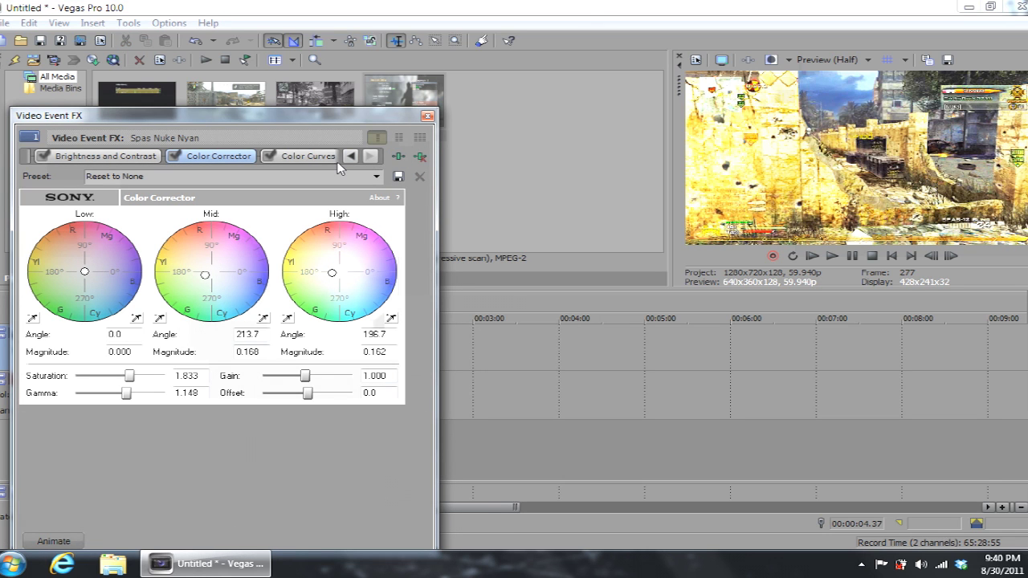
click(428, 117)
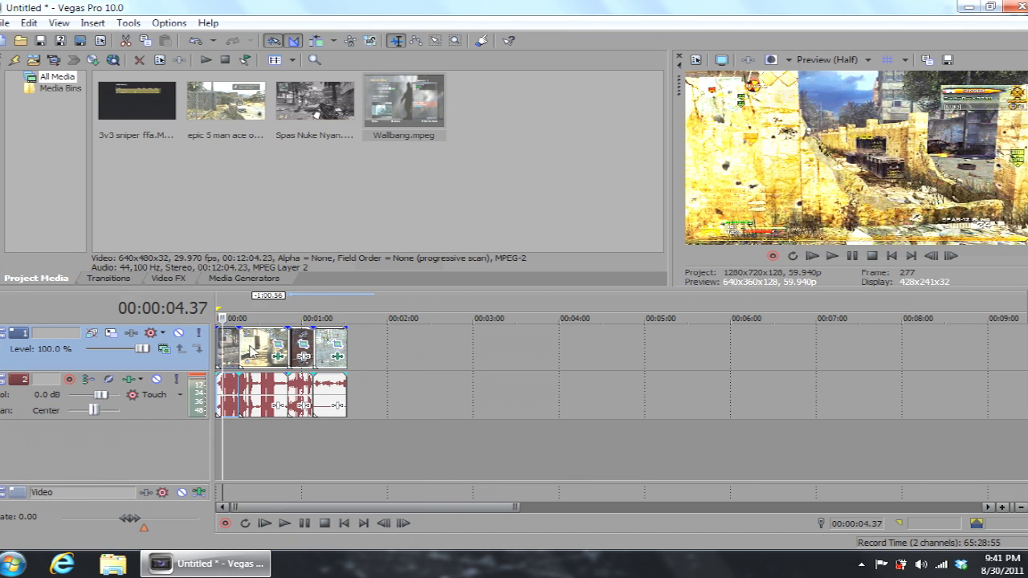
click(263, 351)
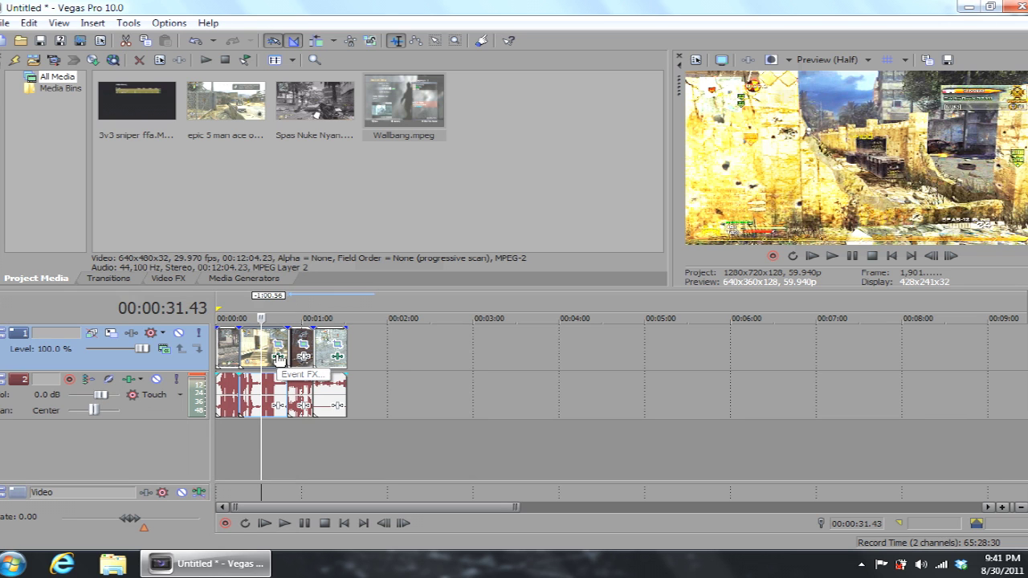
- Review the epic 5 man ace clip's Brightness and Contrast, Sharpen and Saturation Adjust settings
click(278, 356)
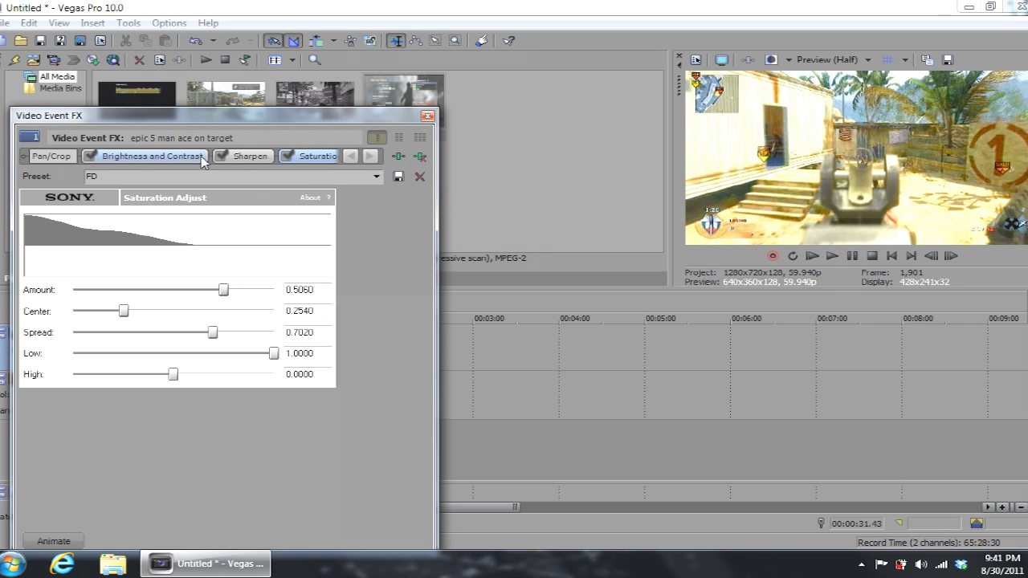
click(196, 157)
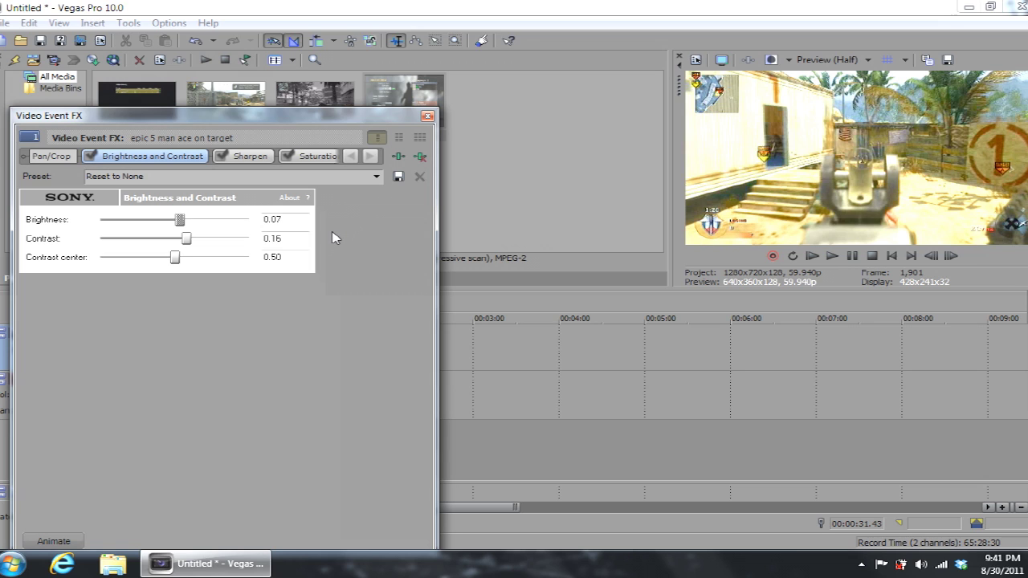
click(247, 157)
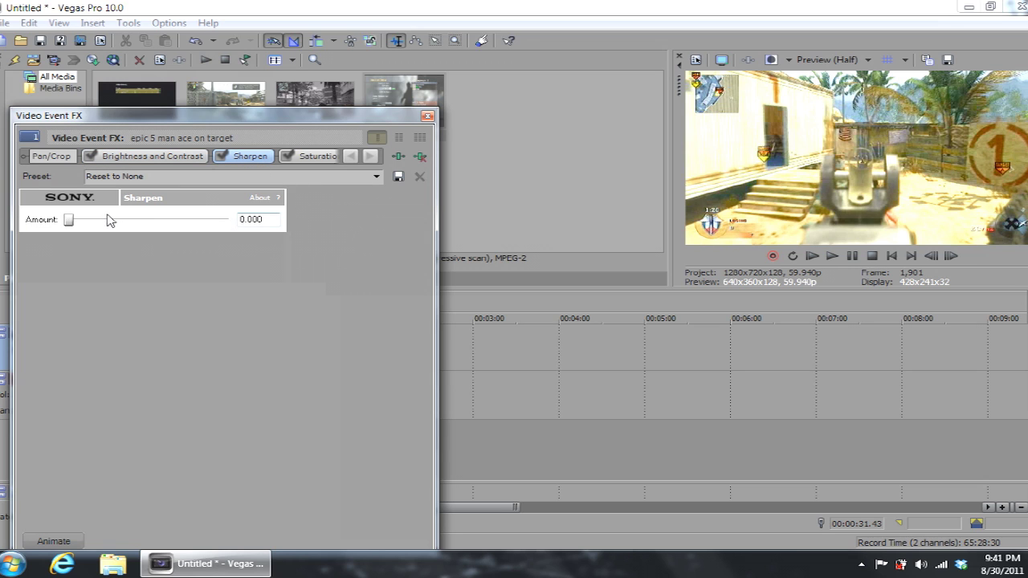
drag(69, 223, 97, 226)
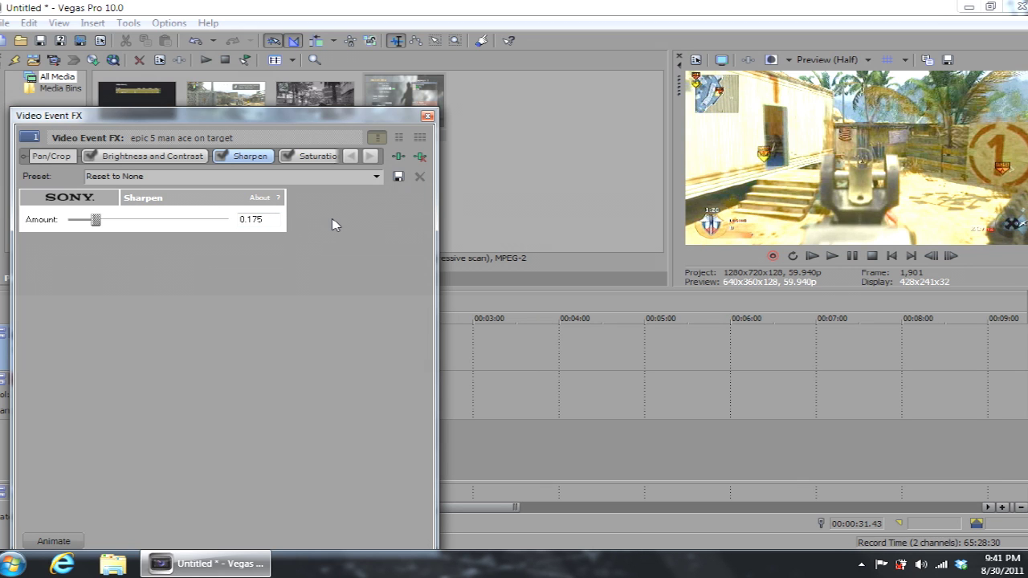
click(309, 155)
click(225, 291)
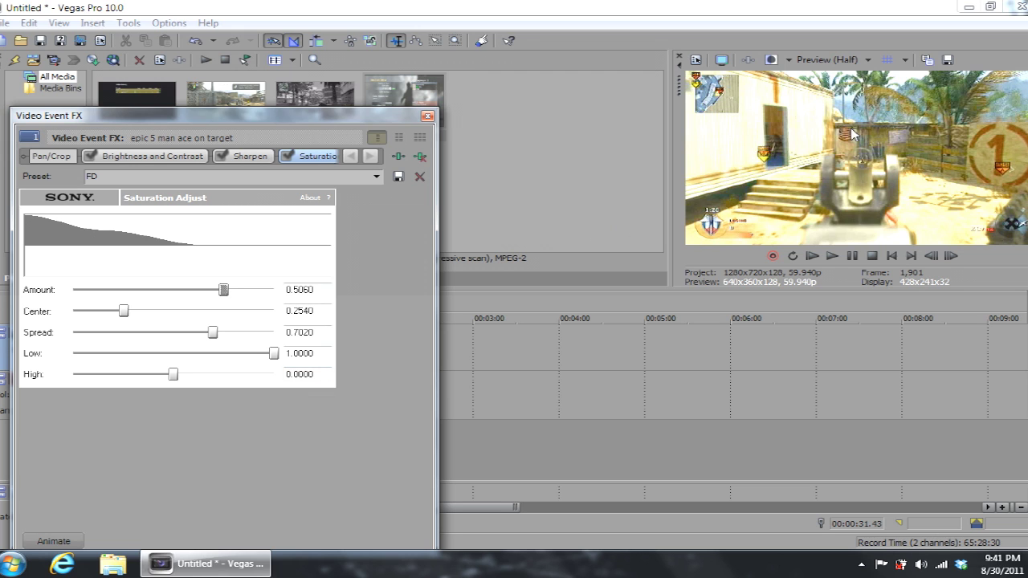
- Remove Saturation Adjust, Sharpen and Brightness and Contrast, then delete the second timeline clip
click(420, 157)
click(420, 157)
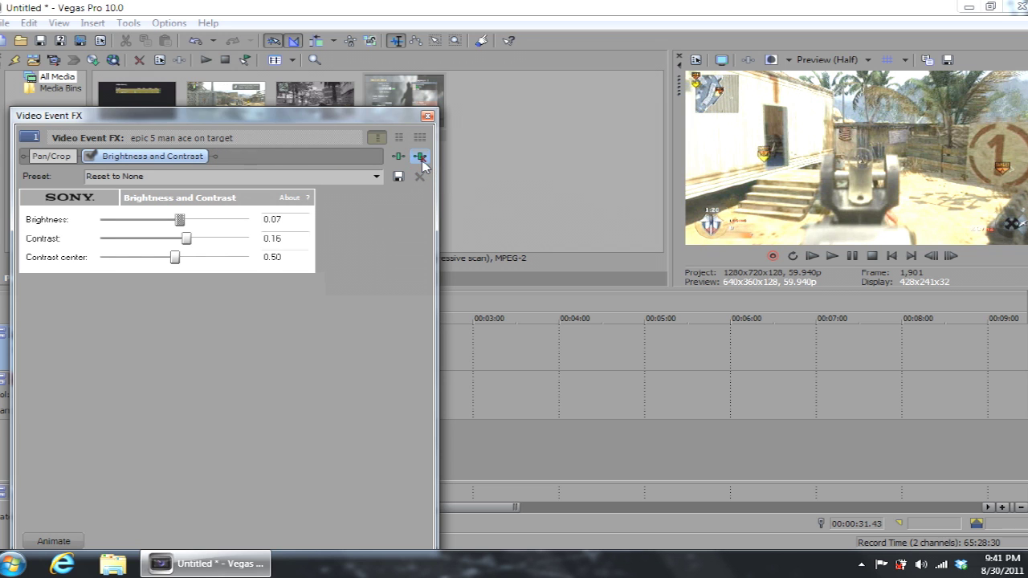
click(420, 157)
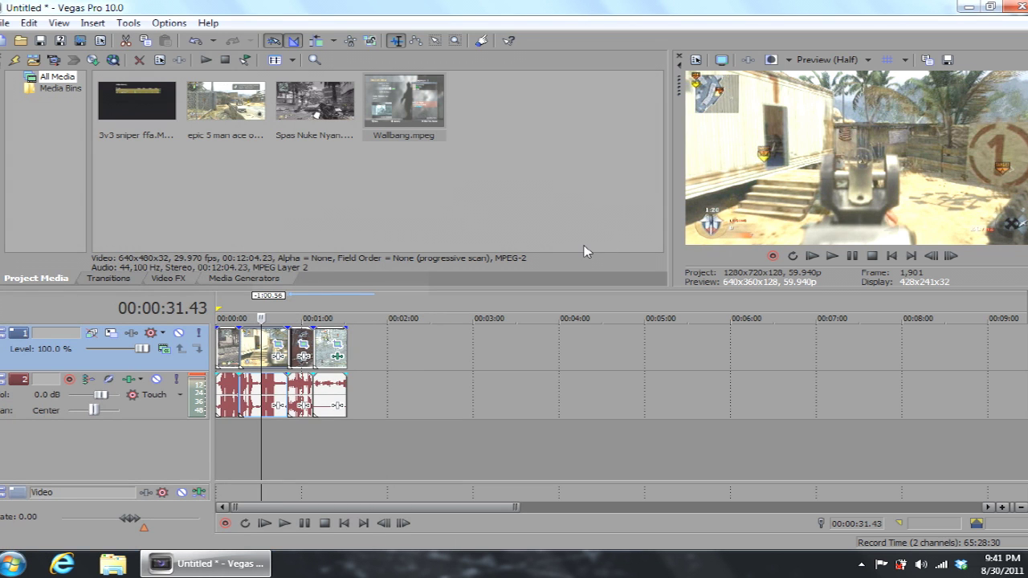
click(246, 339)
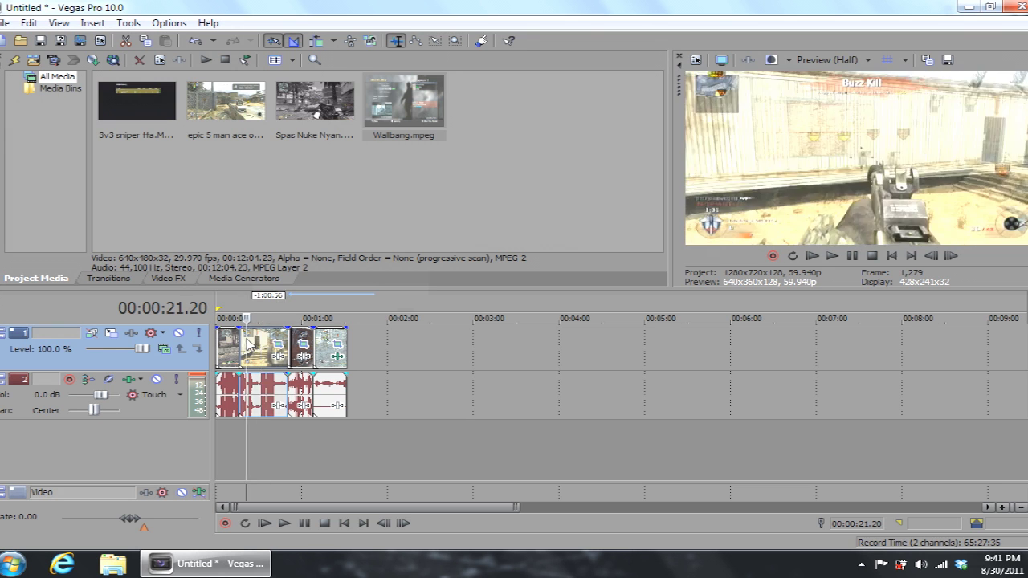
key(Delete)
- Open the first clip's video event effects and view its Brightness and Contrast settings
click(228, 348)
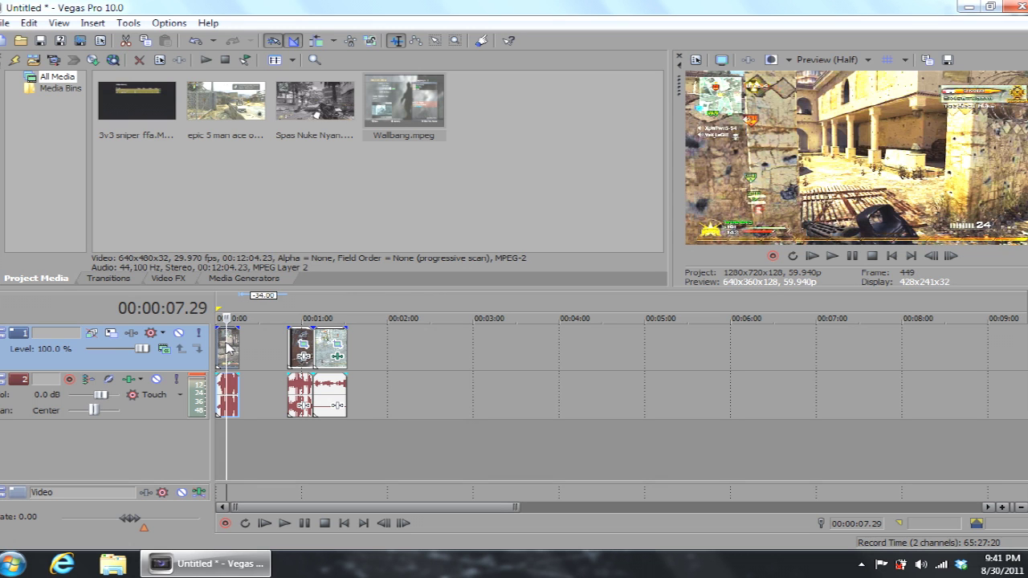
right_click(228, 347)
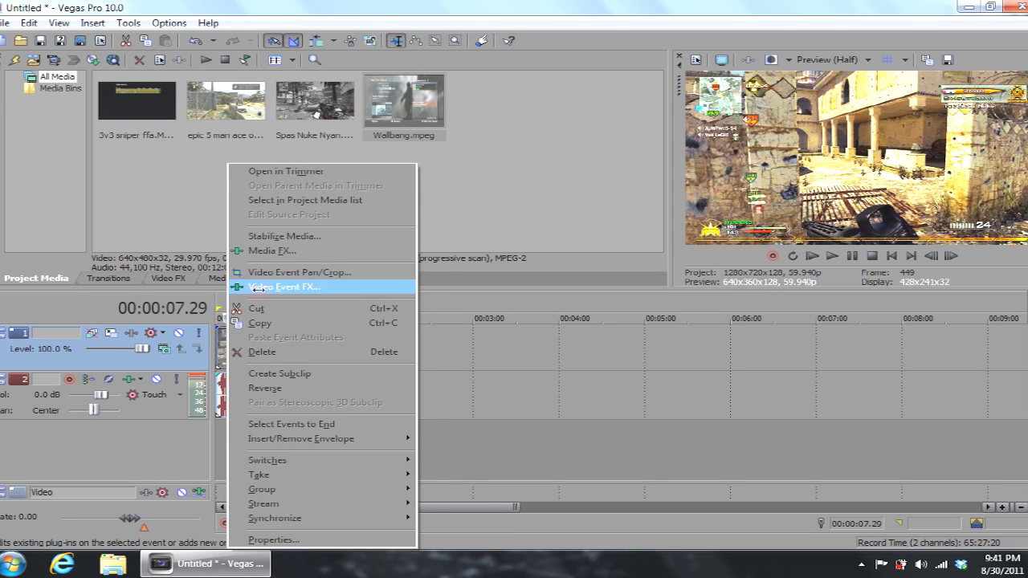
click(255, 287)
click(136, 162)
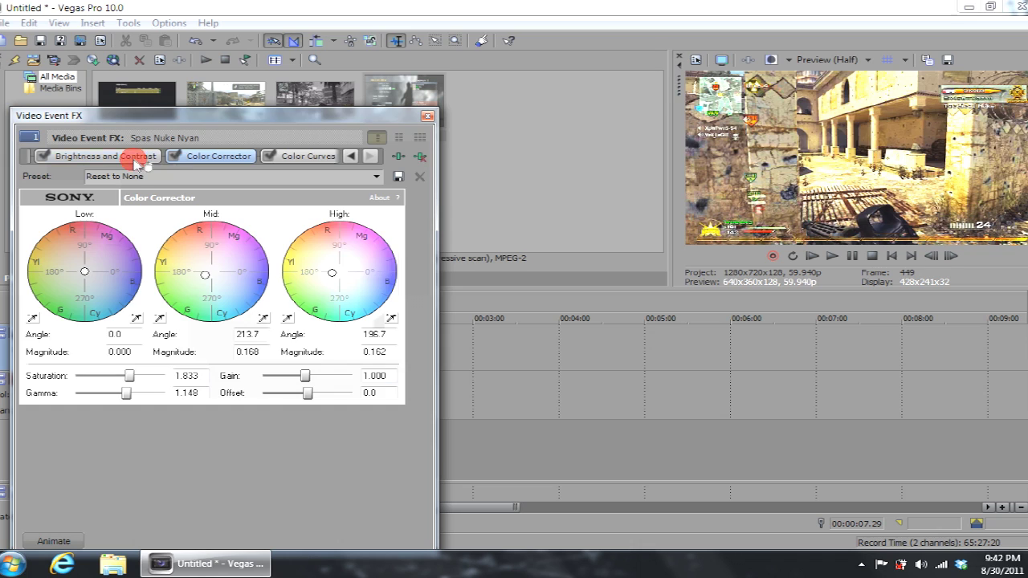
click(351, 156)
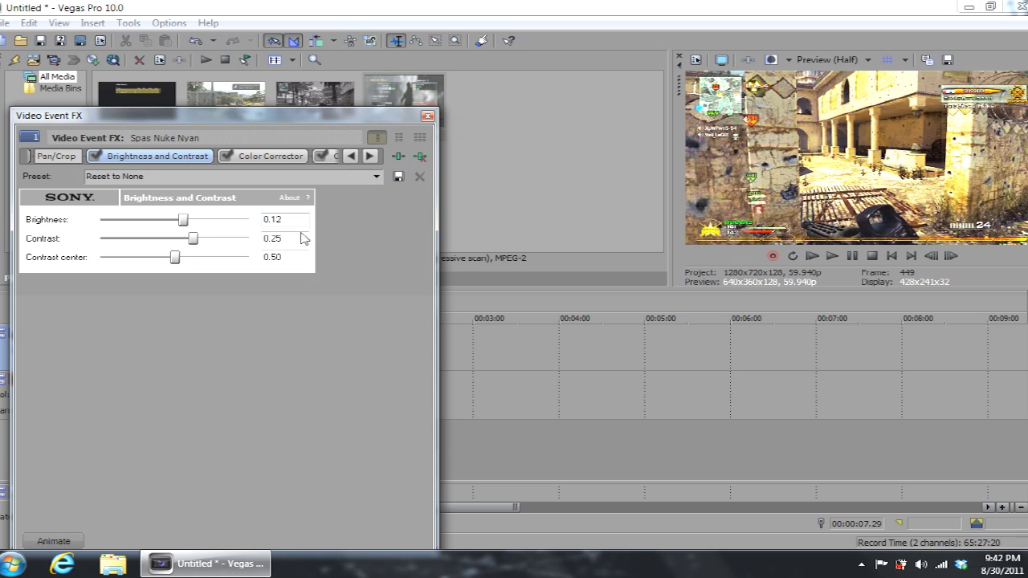
- Review the Color Corrector and Color Curves settings, close the effects, and select the short first clip
click(260, 156)
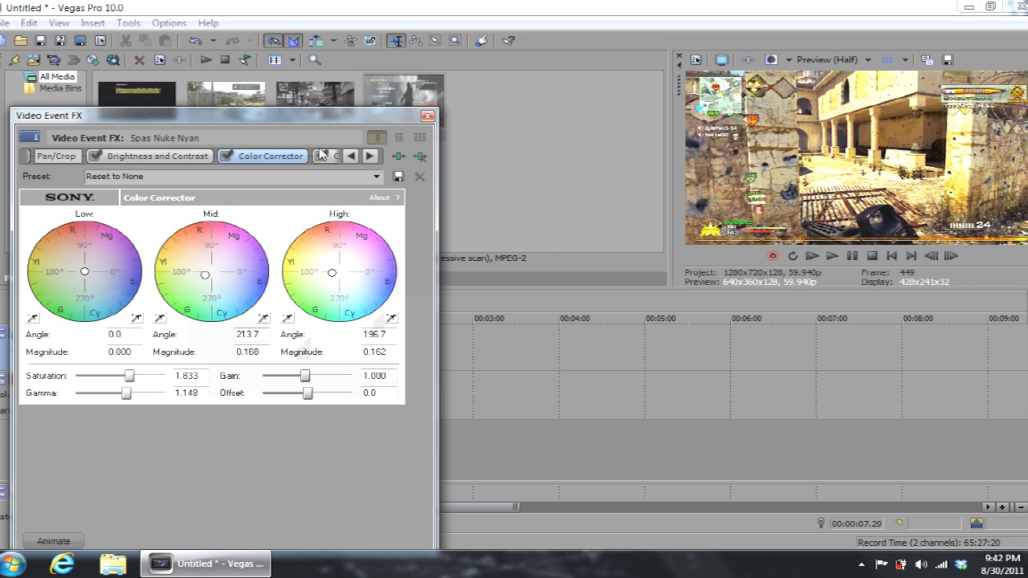
click(370, 156)
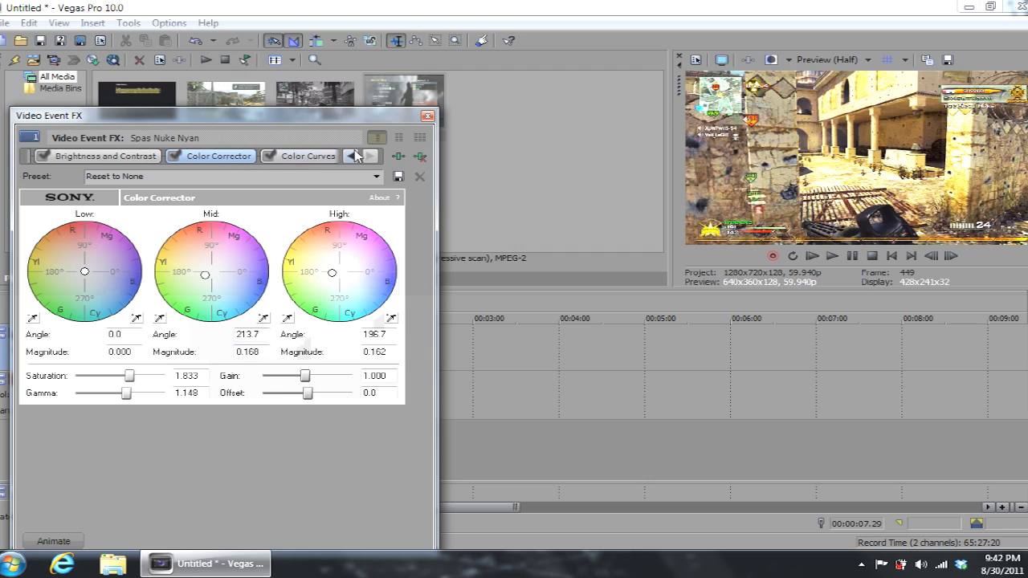
click(310, 158)
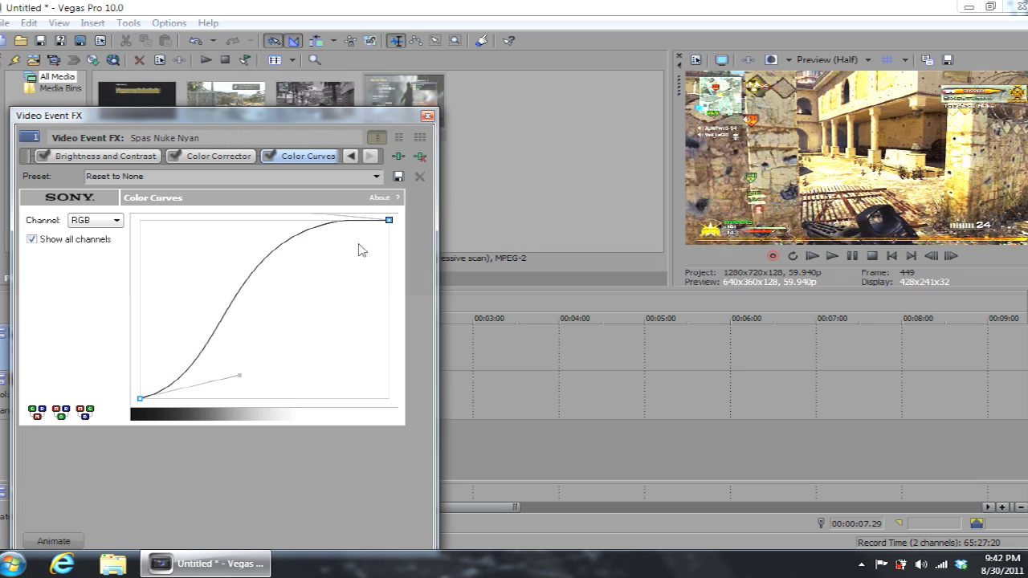
click(428, 116)
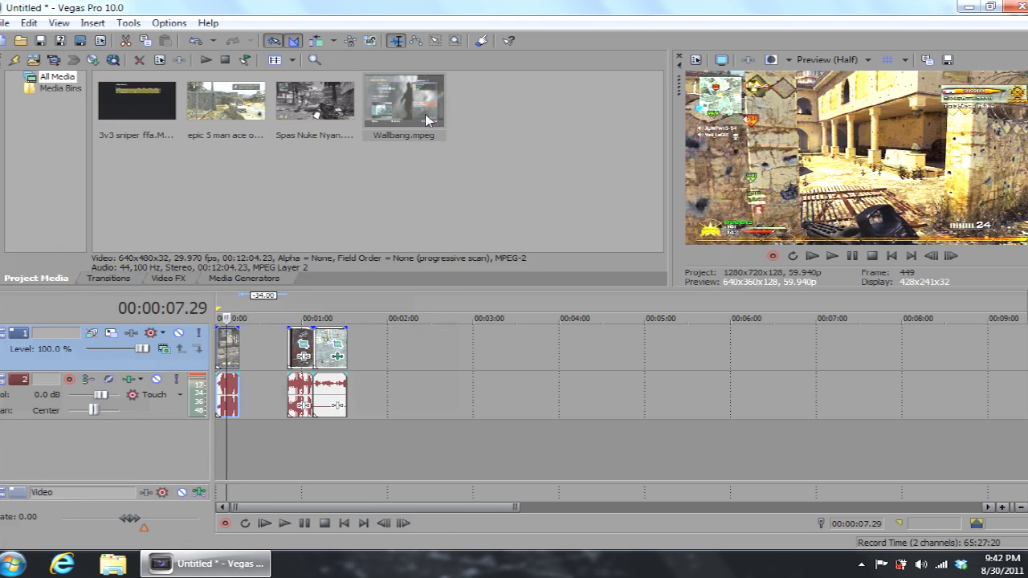
click(225, 347)
- Delete the short first clip and add the FDSimpleHD package to the 3v3 sniper ffa clip
key(Delete)
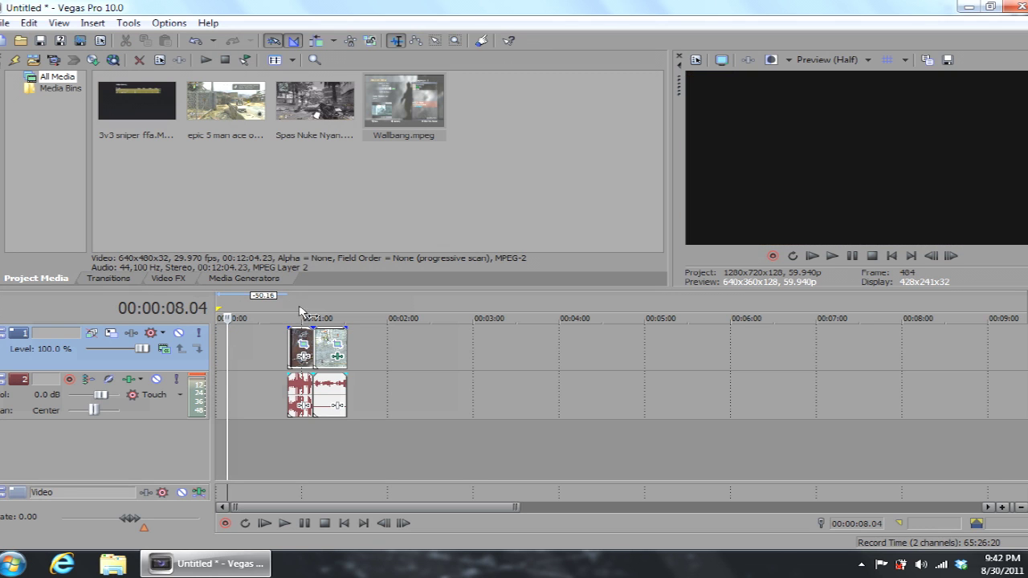
click(302, 314)
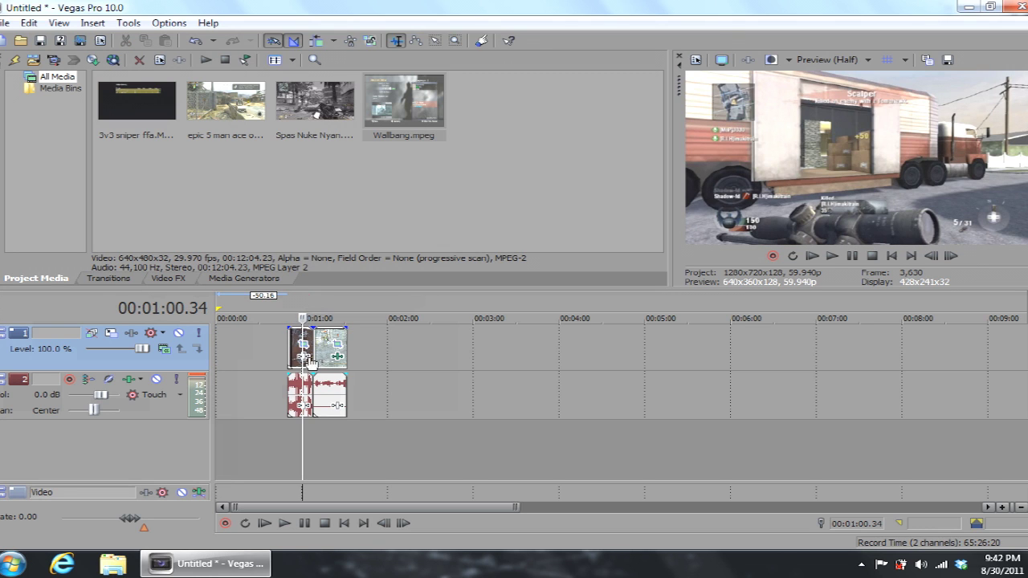
click(338, 356)
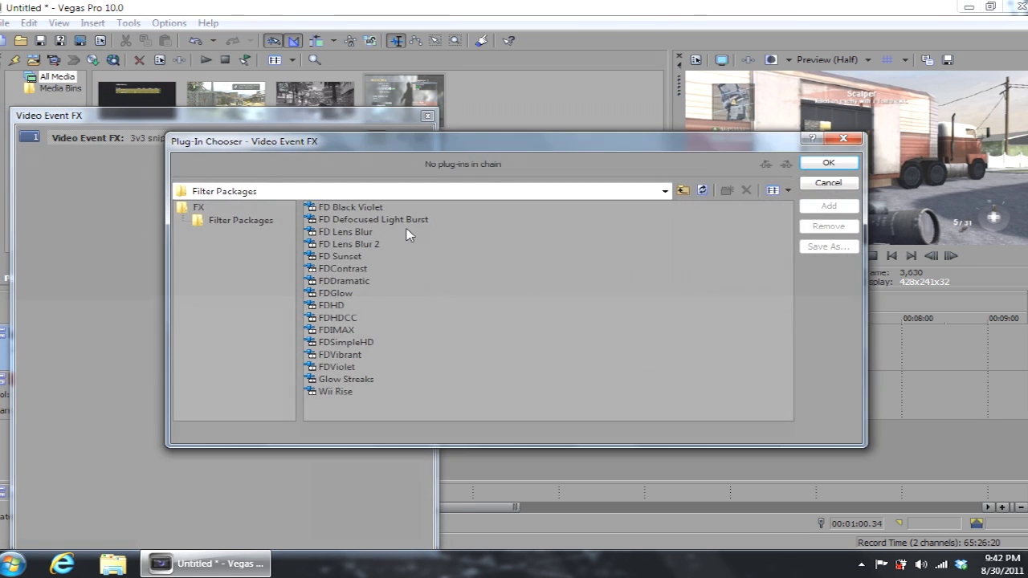
click(344, 342)
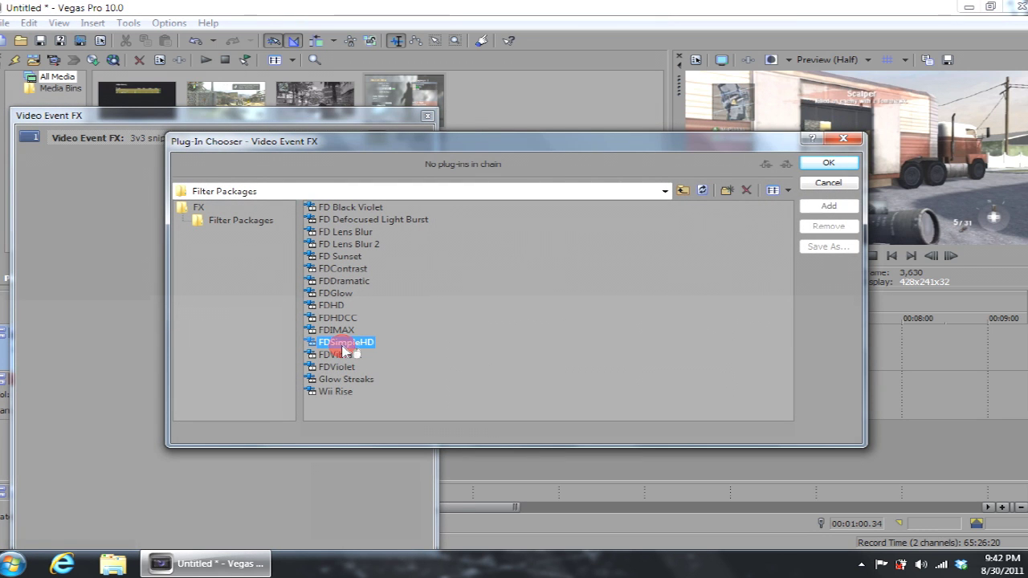
click(829, 206)
click(829, 163)
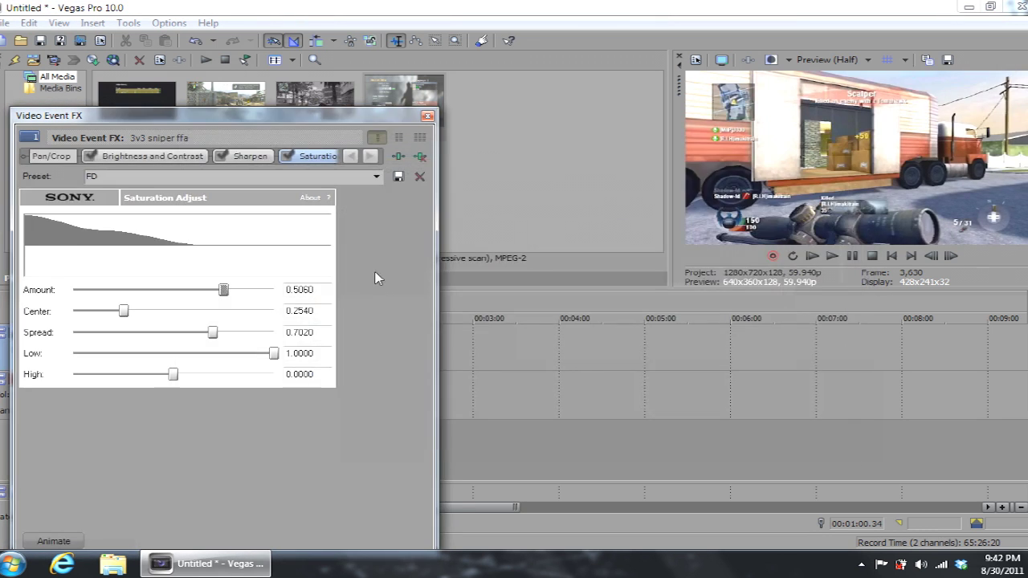
- Cancel saving the chain as a package and close the clip's effects window
click(398, 157)
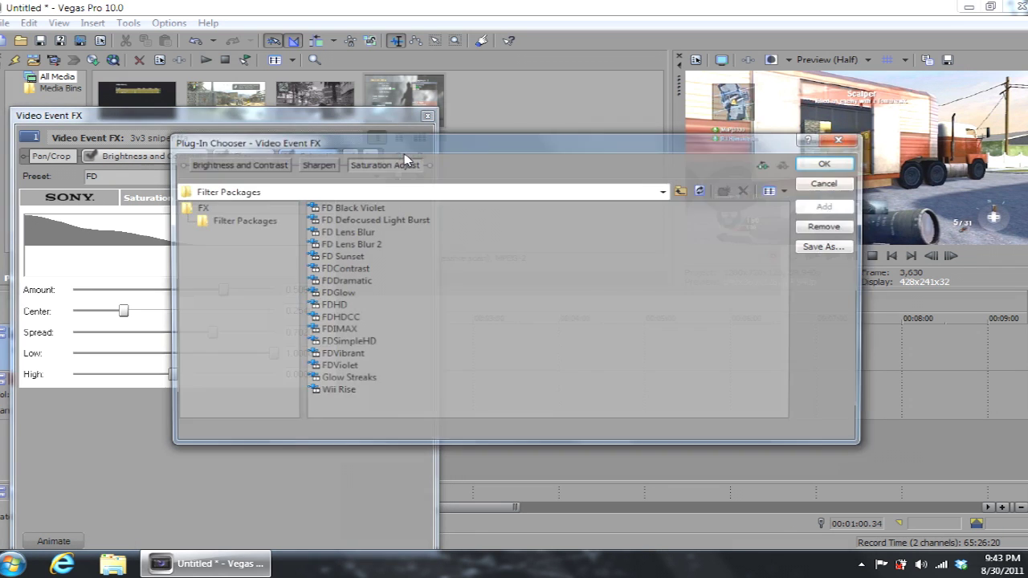
click(819, 246)
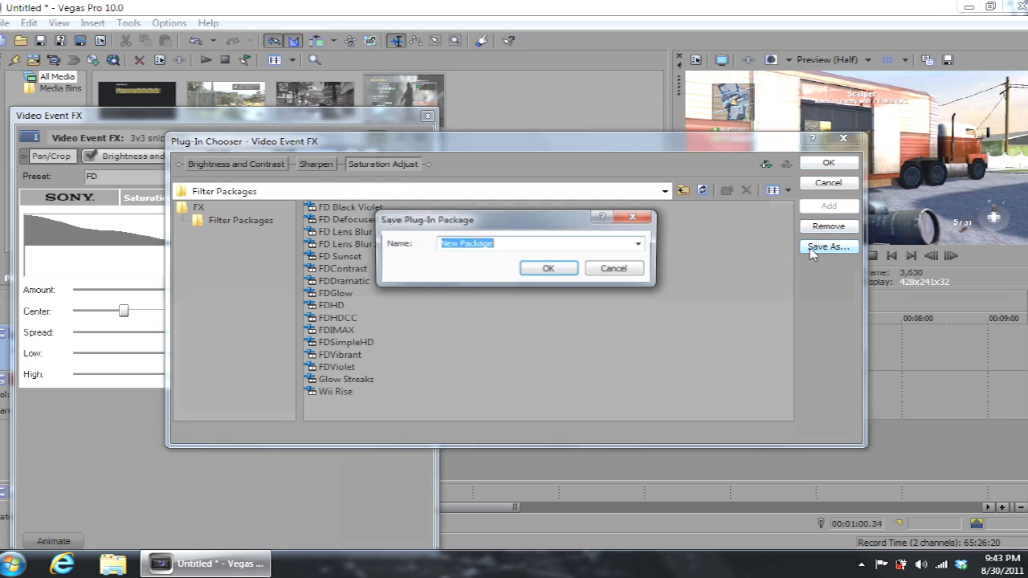
click(616, 269)
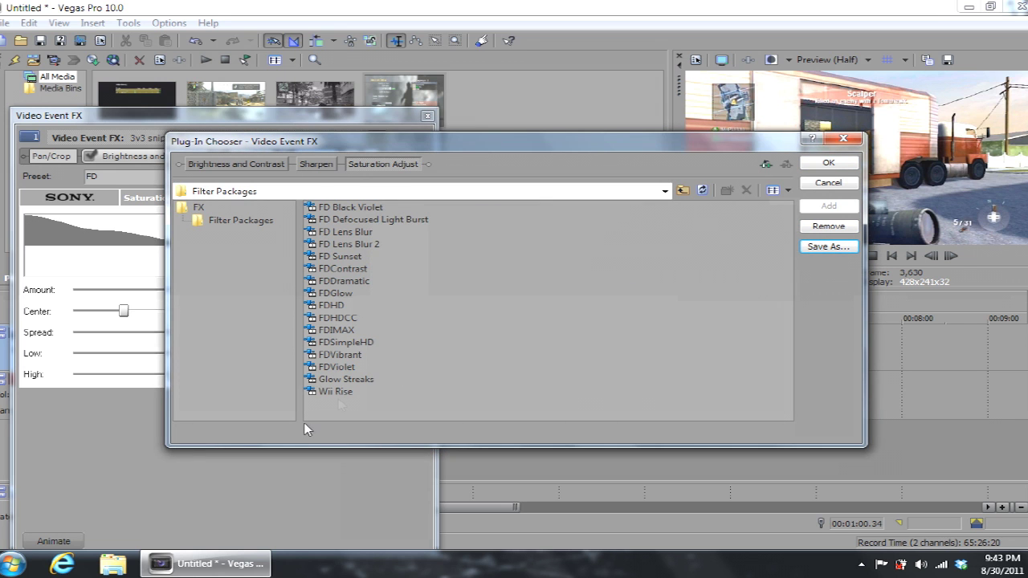
click(829, 163)
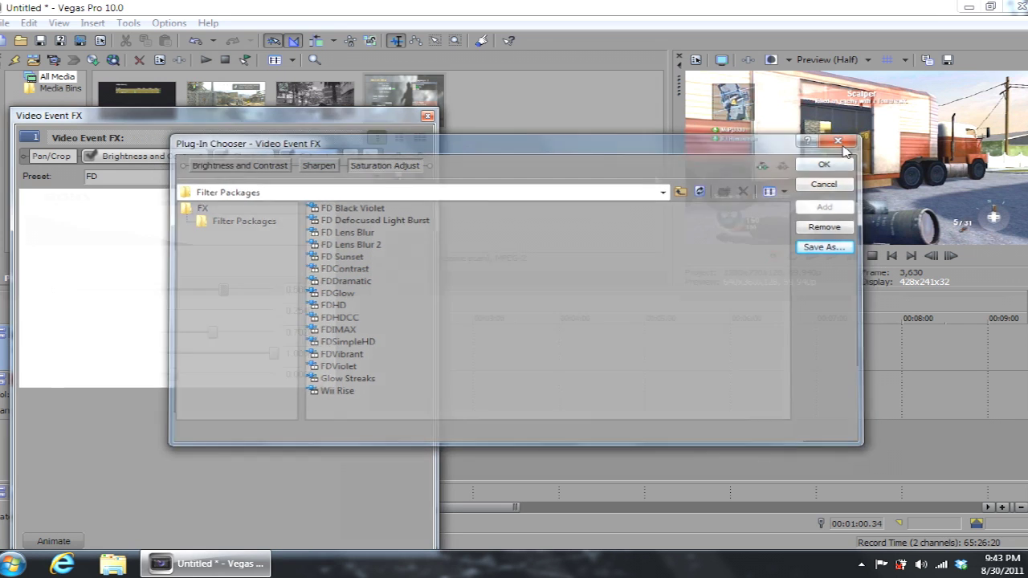
click(429, 116)
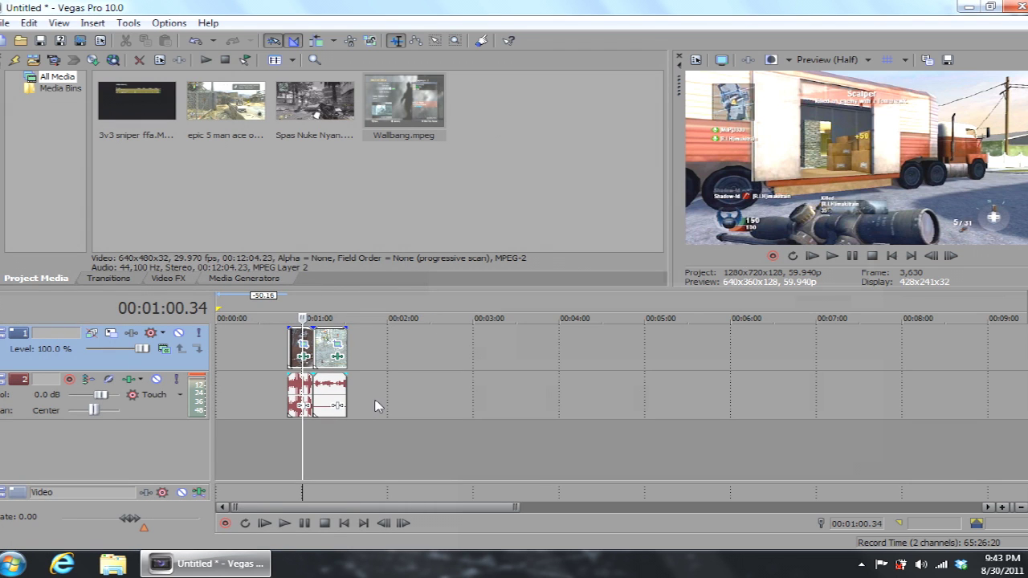
- Remove Brightness and Contrast, Sharpen and Saturation Adjust from the Wallbang clip's effects chain
click(325, 309)
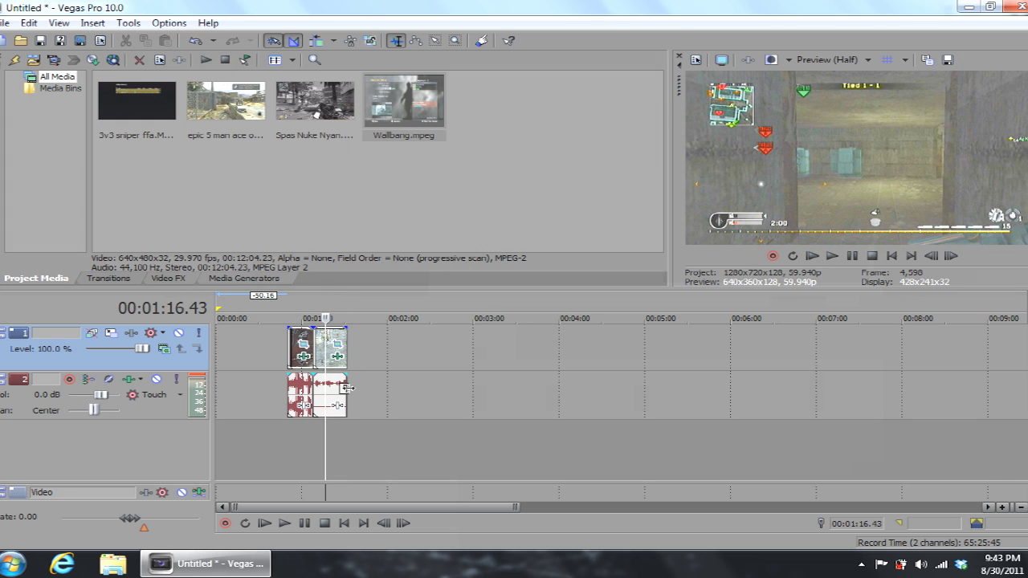
click(337, 363)
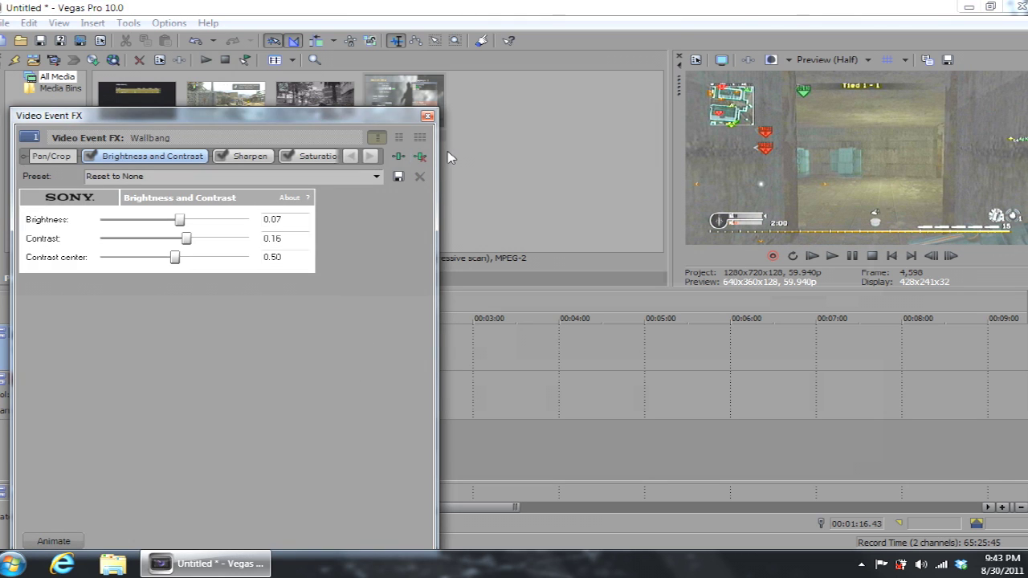
click(419, 156)
click(425, 157)
click(426, 158)
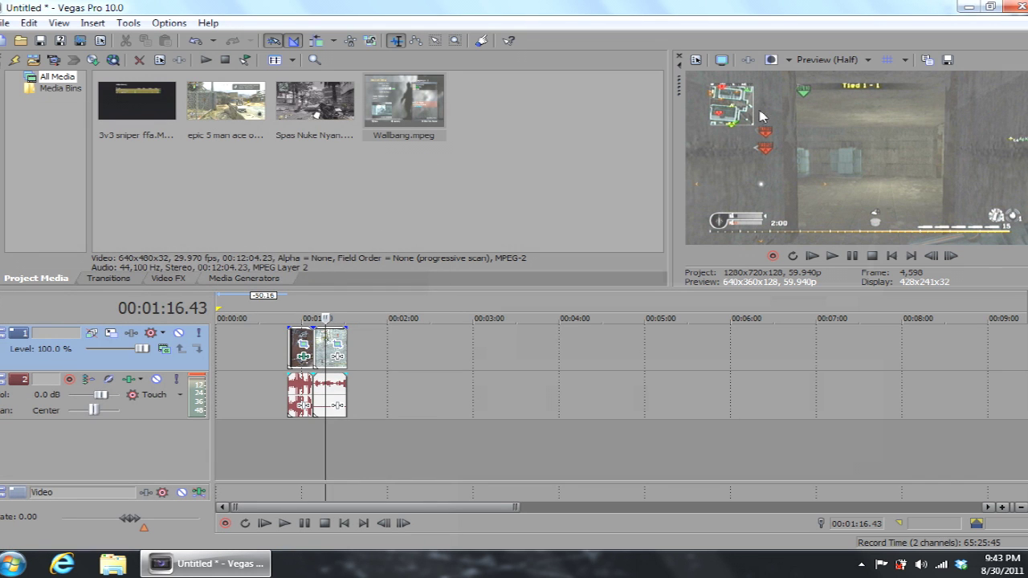
click(300, 316)
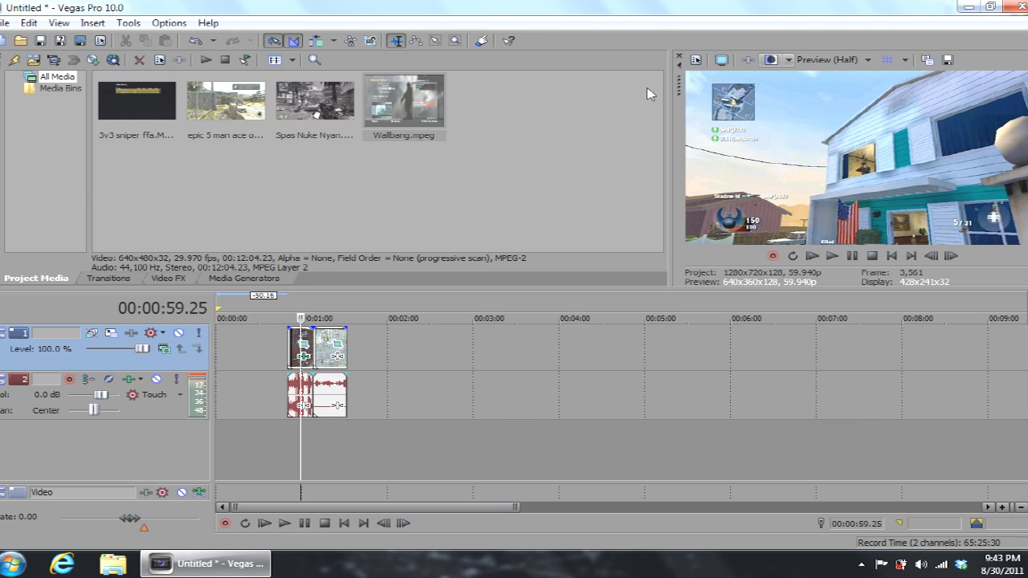
click(697, 61)
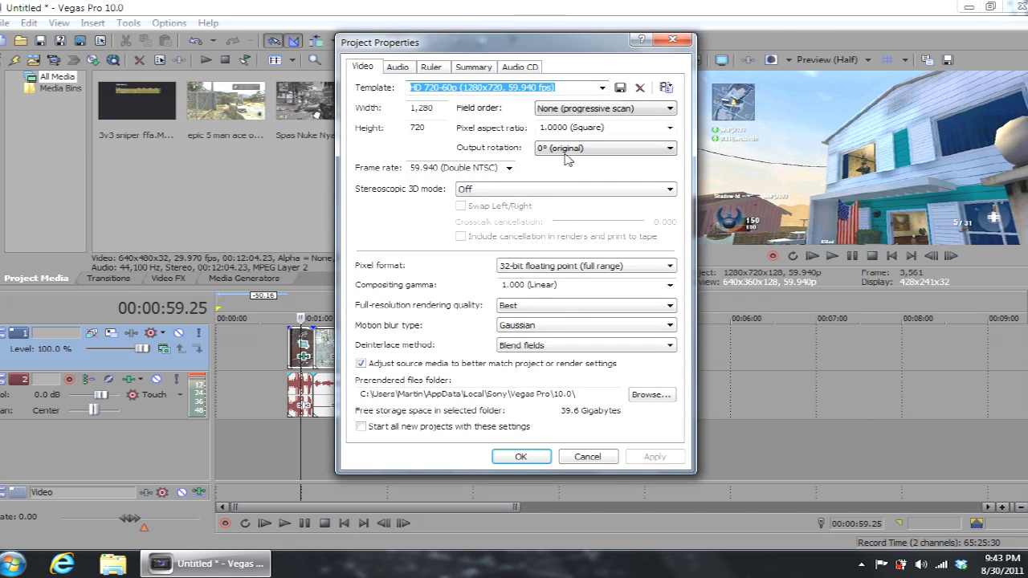
- Apply the 8-bit pixel format, then switch back to and apply 32-bit floating point (full range)
drag(599, 50, 350, 35)
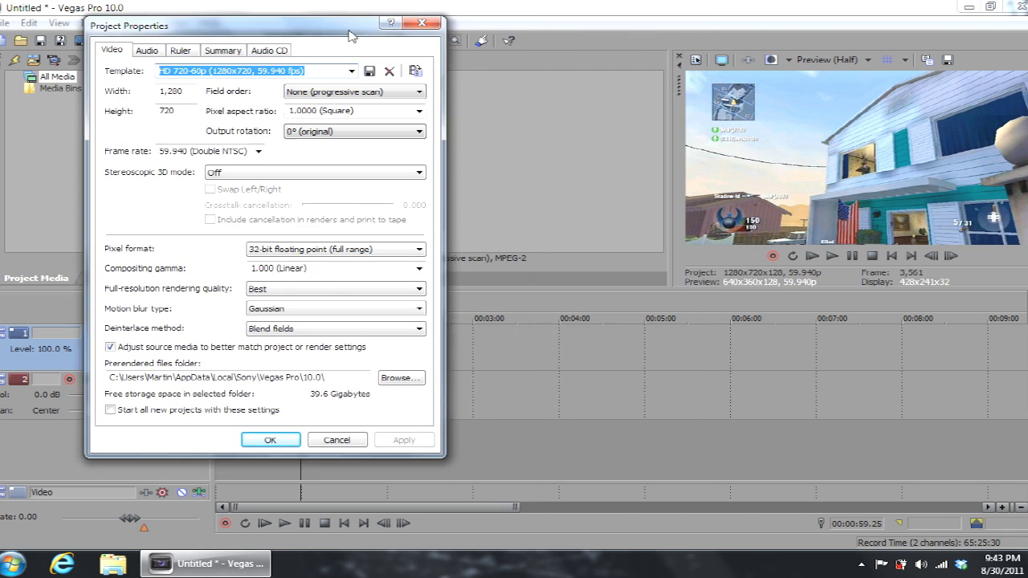
click(389, 250)
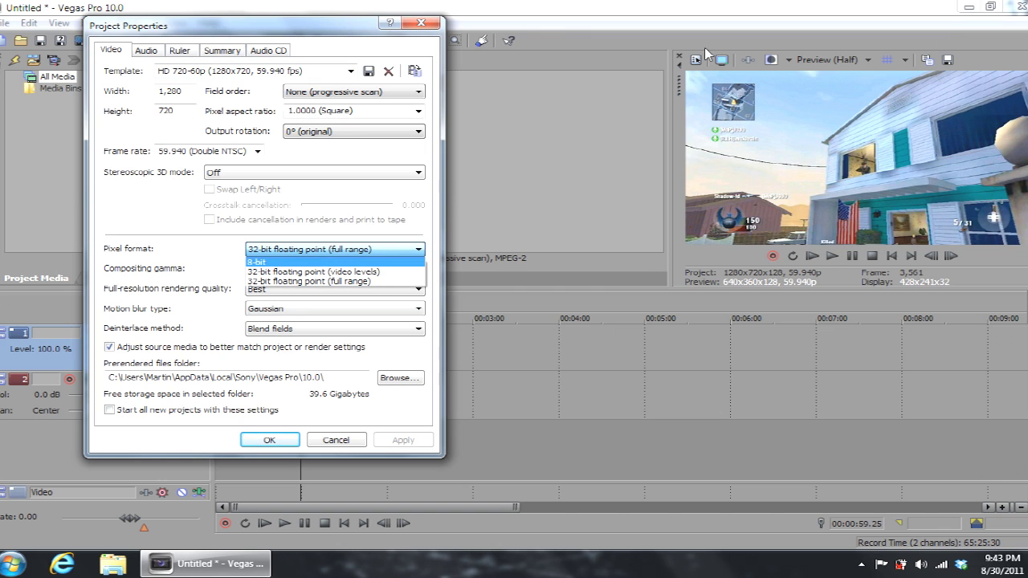
click(283, 265)
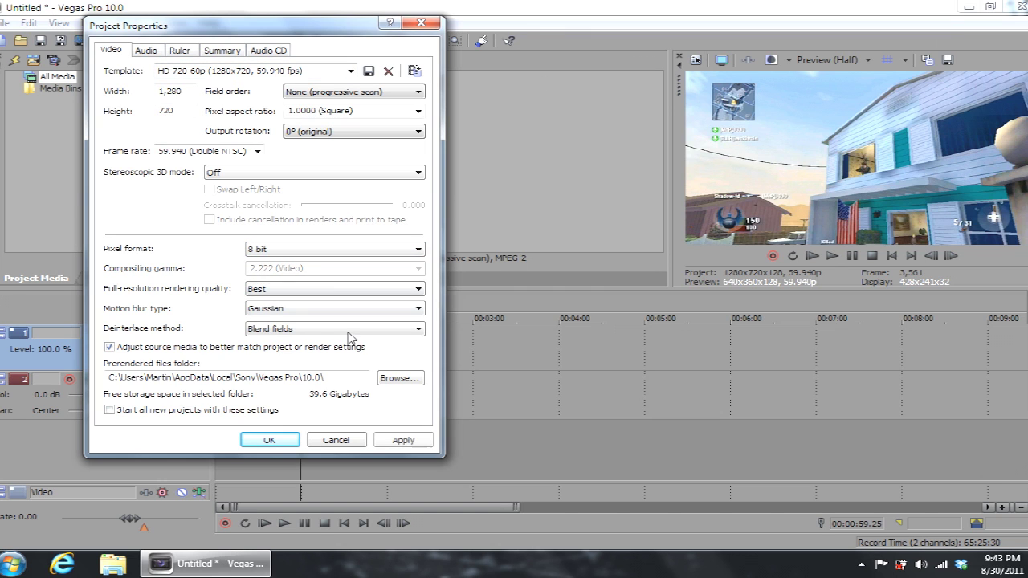
click(403, 440)
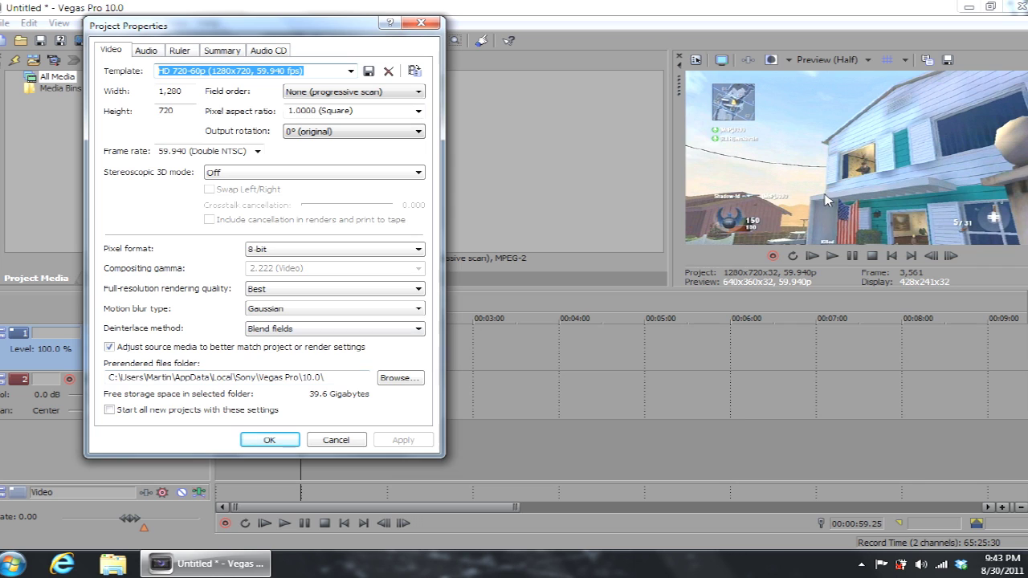
click(362, 250)
click(357, 288)
click(402, 440)
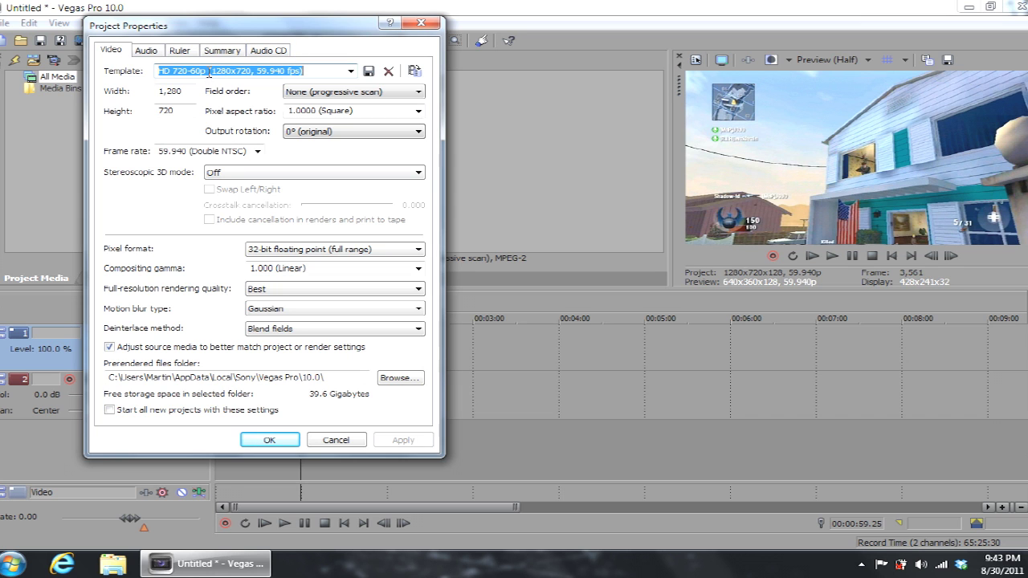
click(352, 70)
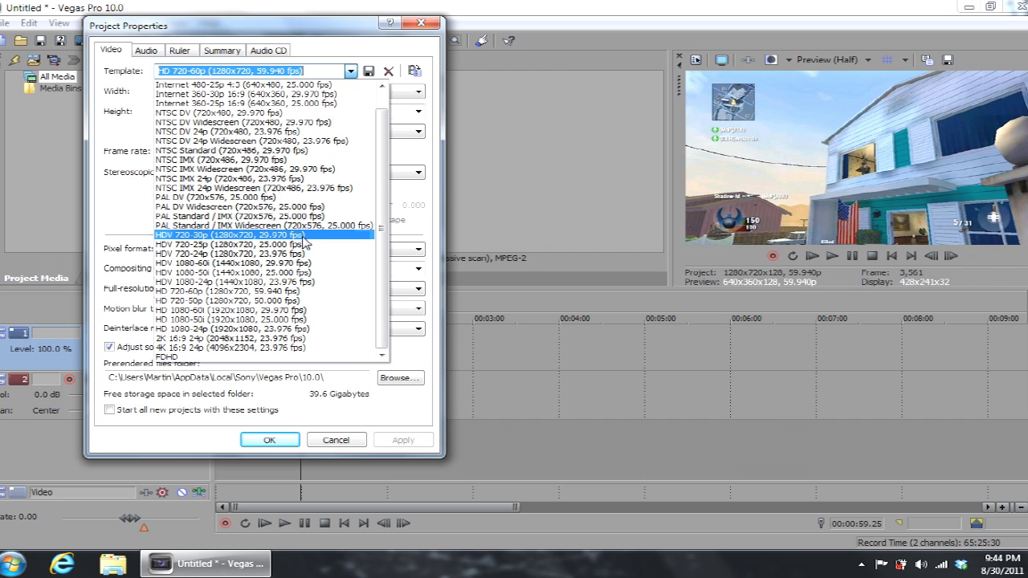
- Choose the HDV 720-30p template (1280x720, 29.970 fps) and confirm the project properties with OK
click(304, 241)
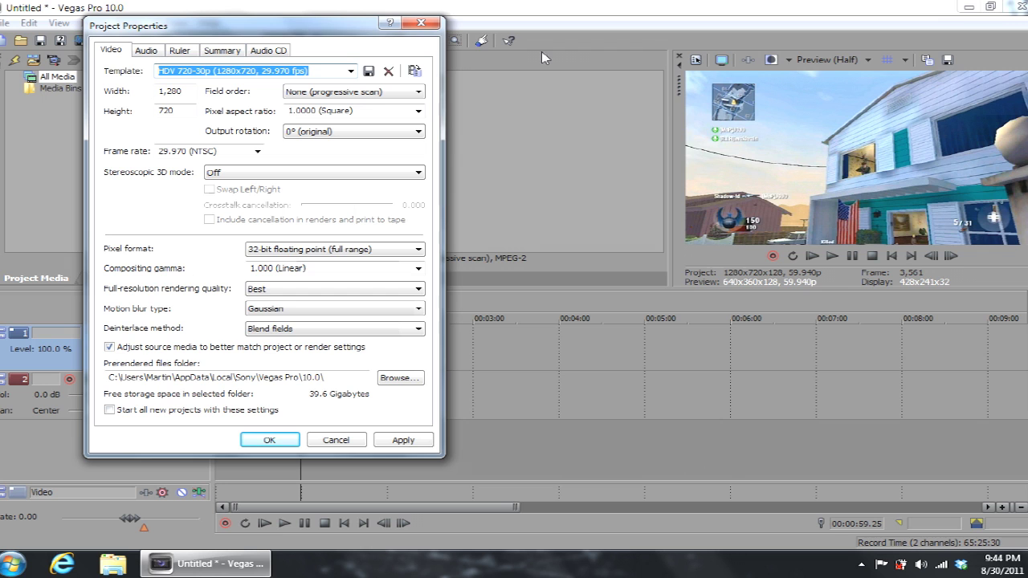
click(351, 71)
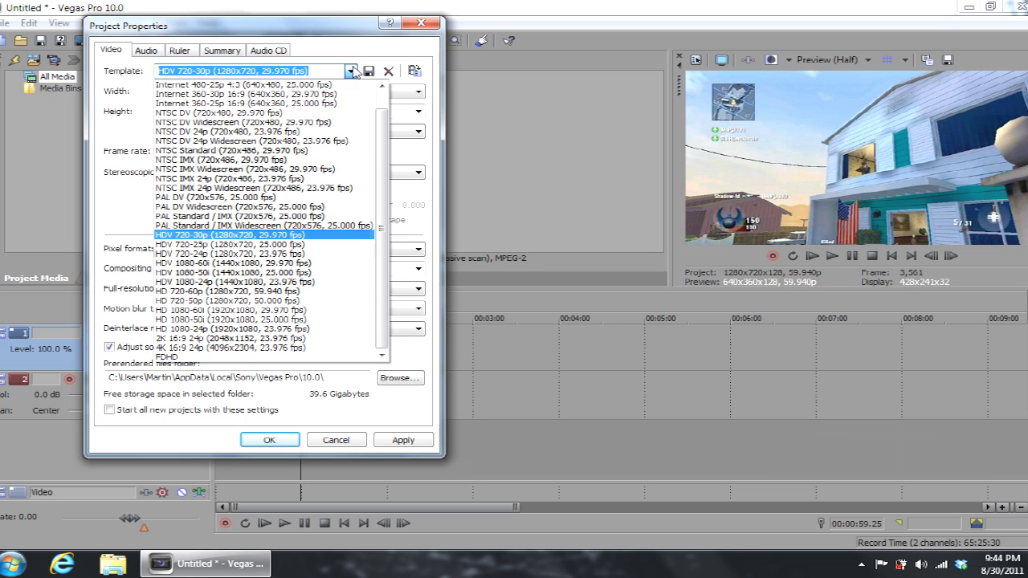
click(376, 420)
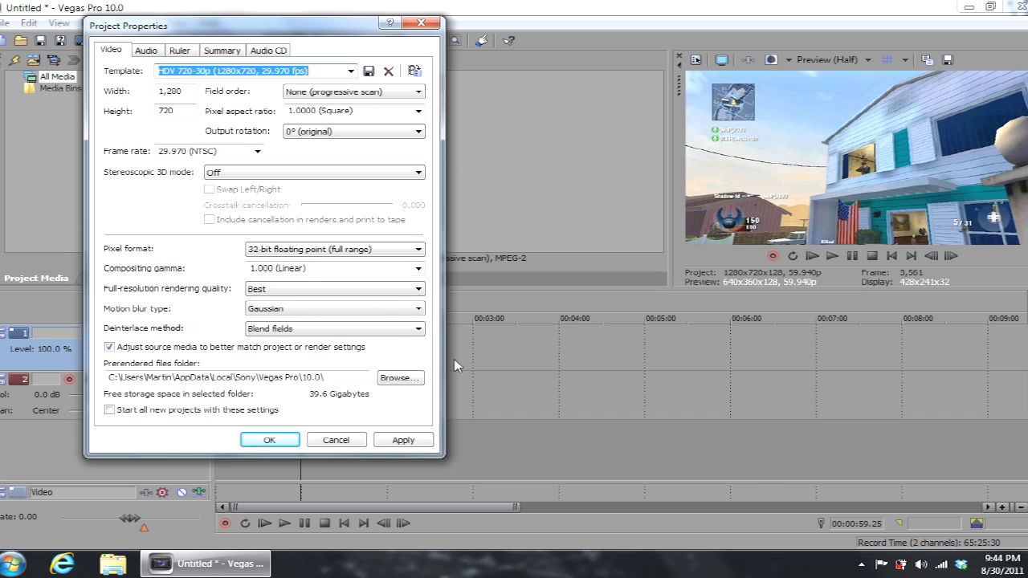
click(273, 440)
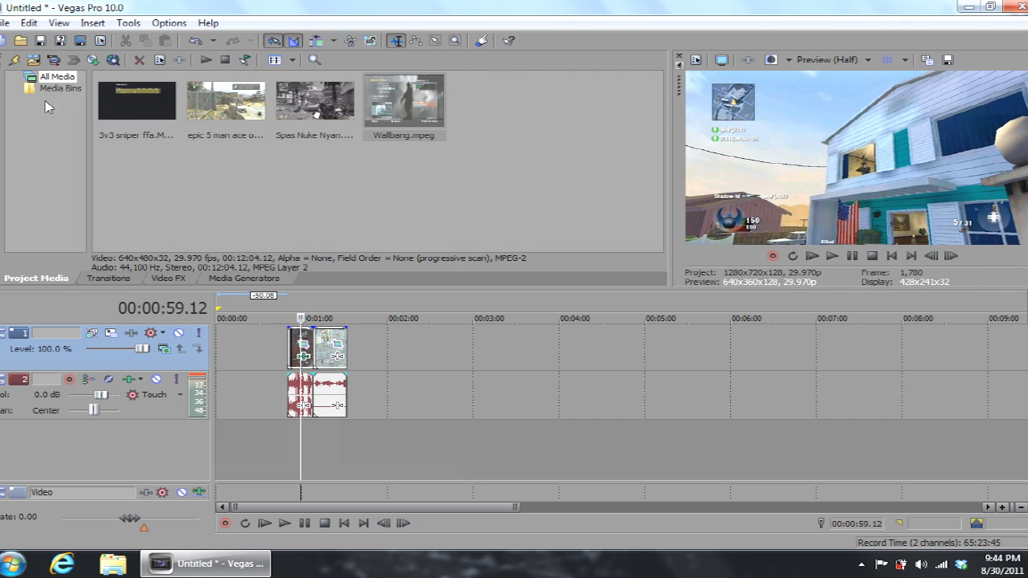
- Open Render As with Video for Windows (*.avi) output and the Best Quality Ever template
click(4, 22)
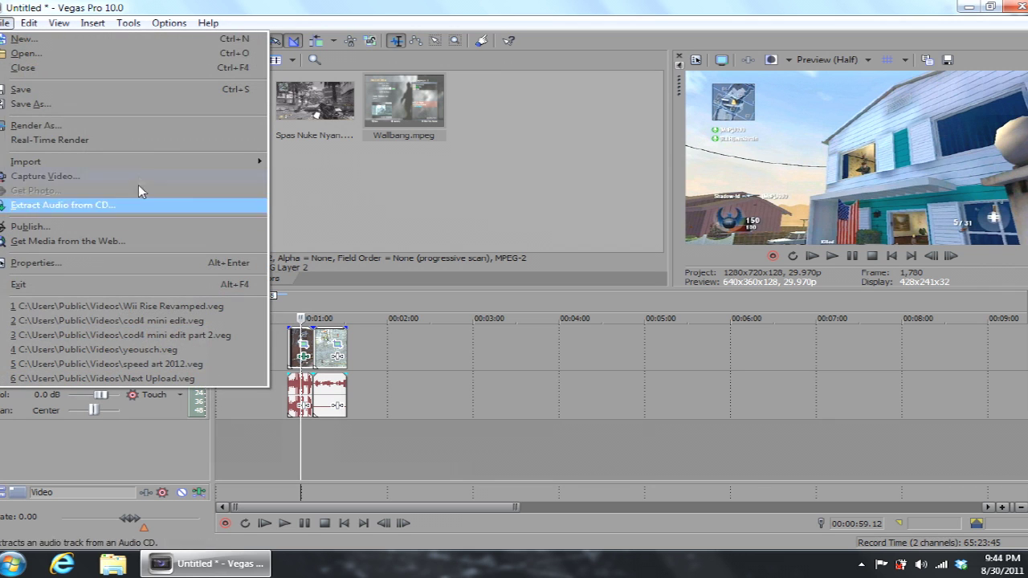
click(150, 129)
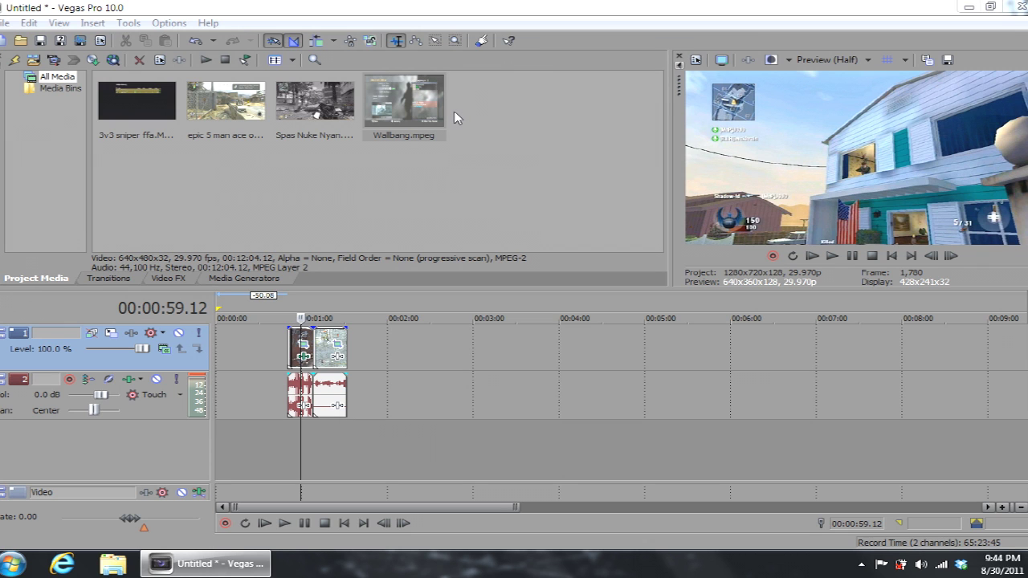
key(ctrl+m)
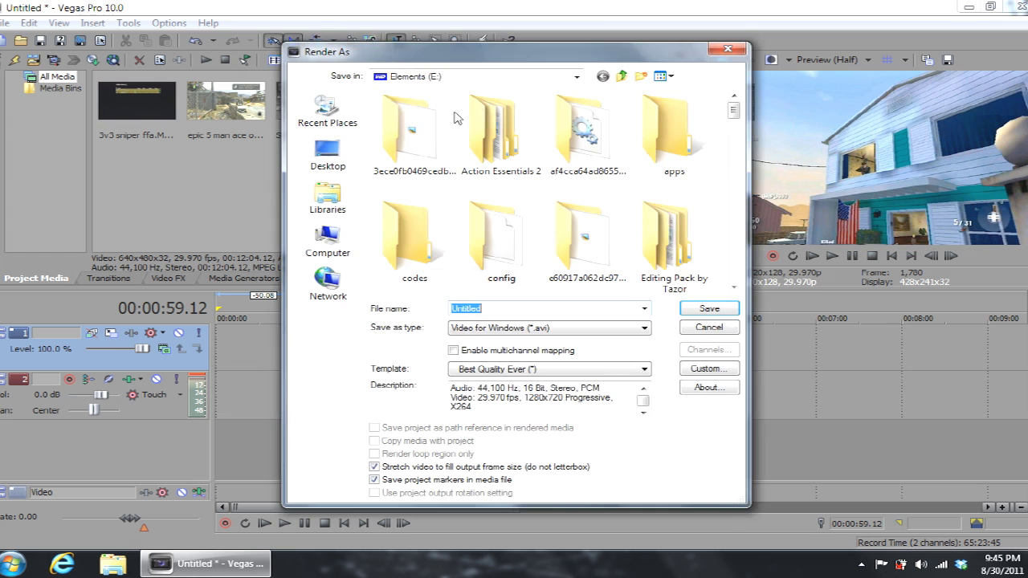
drag(433, 46, 172, 11)
click(295, 287)
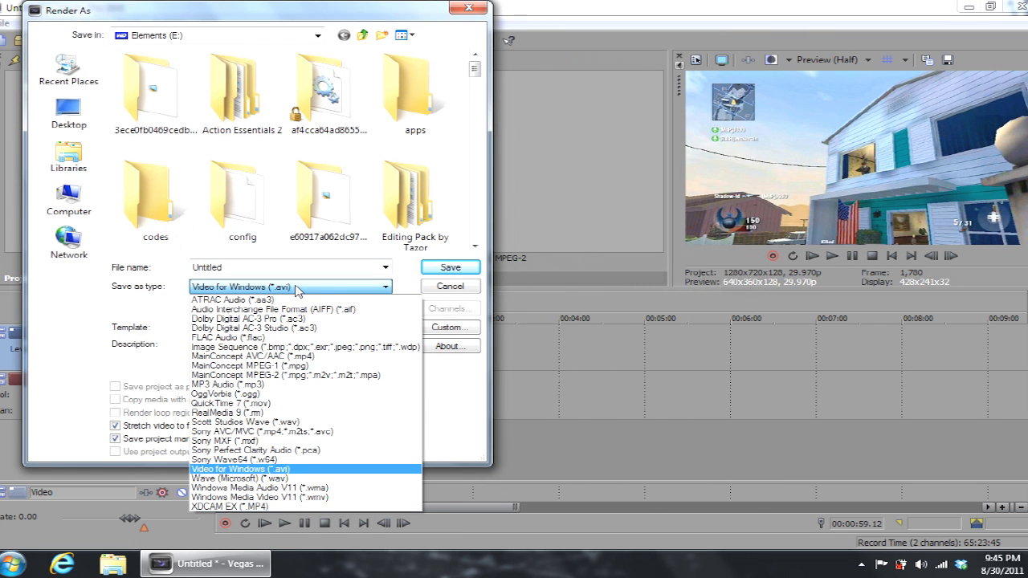
click(295, 288)
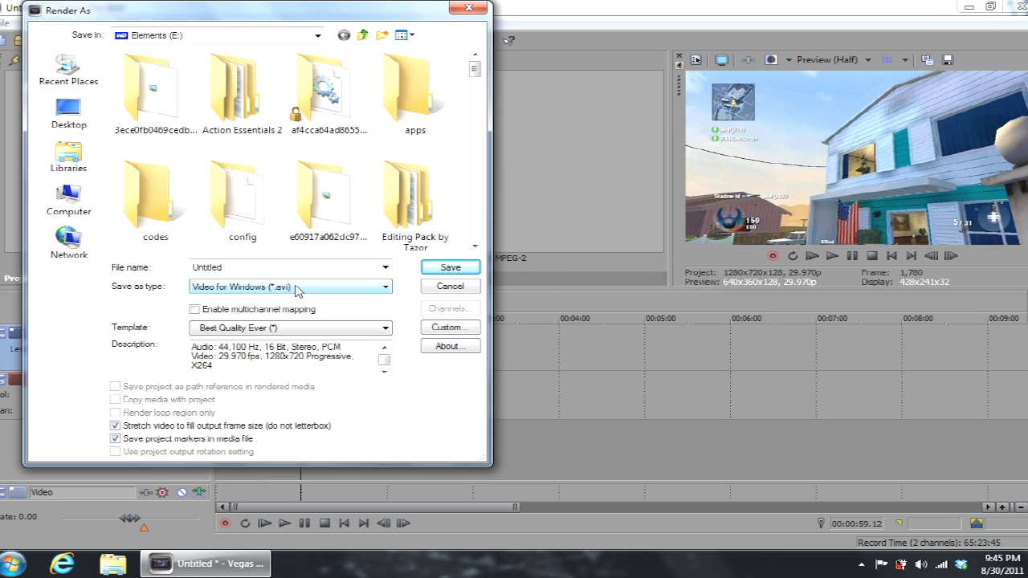
click(295, 287)
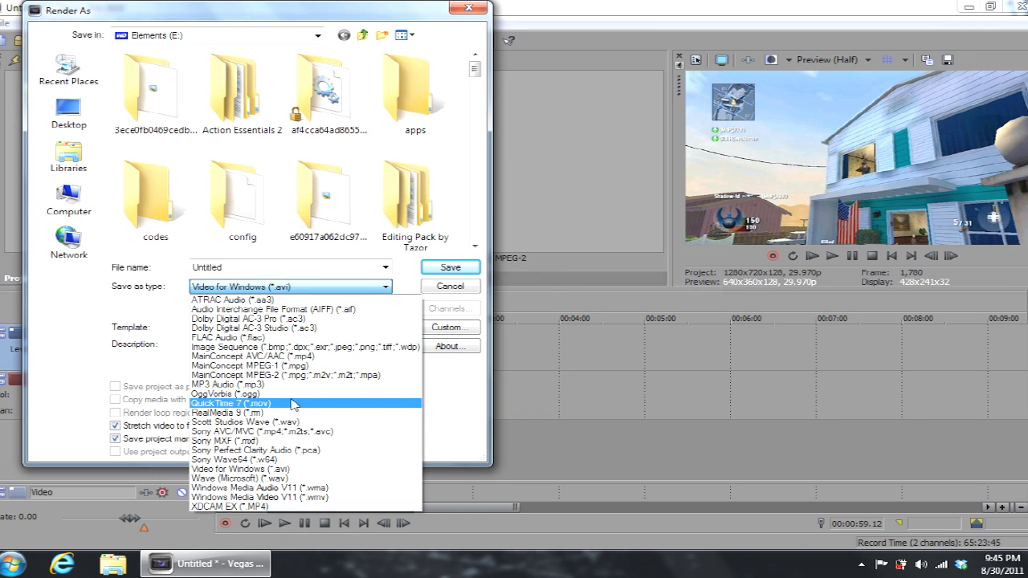
click(403, 279)
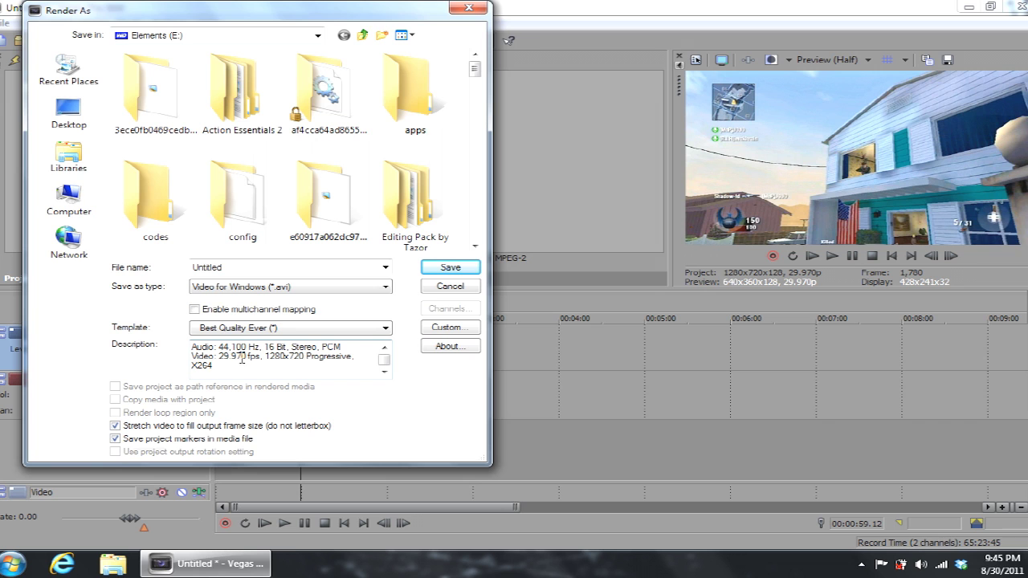
click(425, 329)
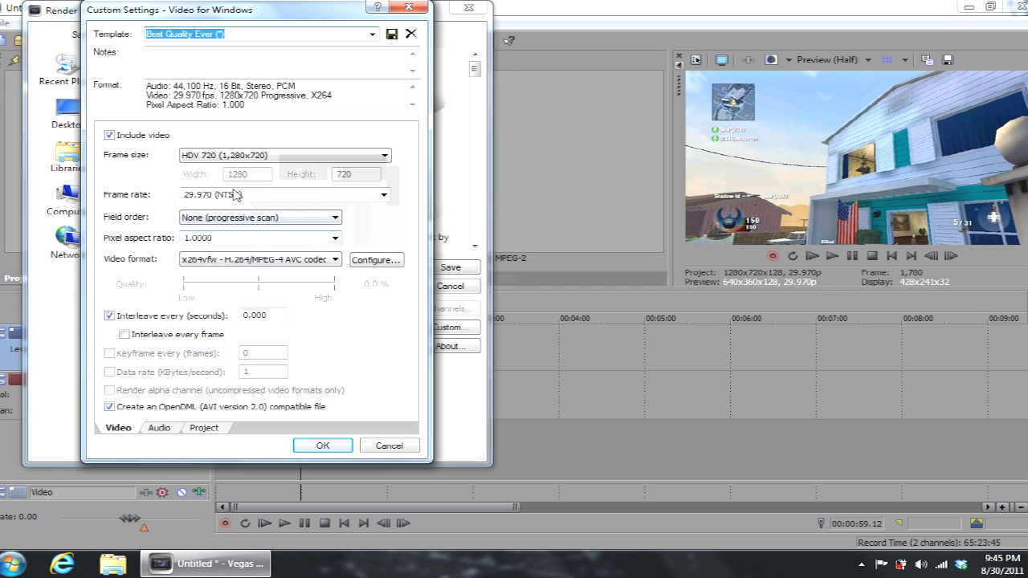
- Keep the 29.970 (NTSC) frame rate, HDV 720 frame size and x264vfw codec in the custom settings
click(197, 197)
click(383, 197)
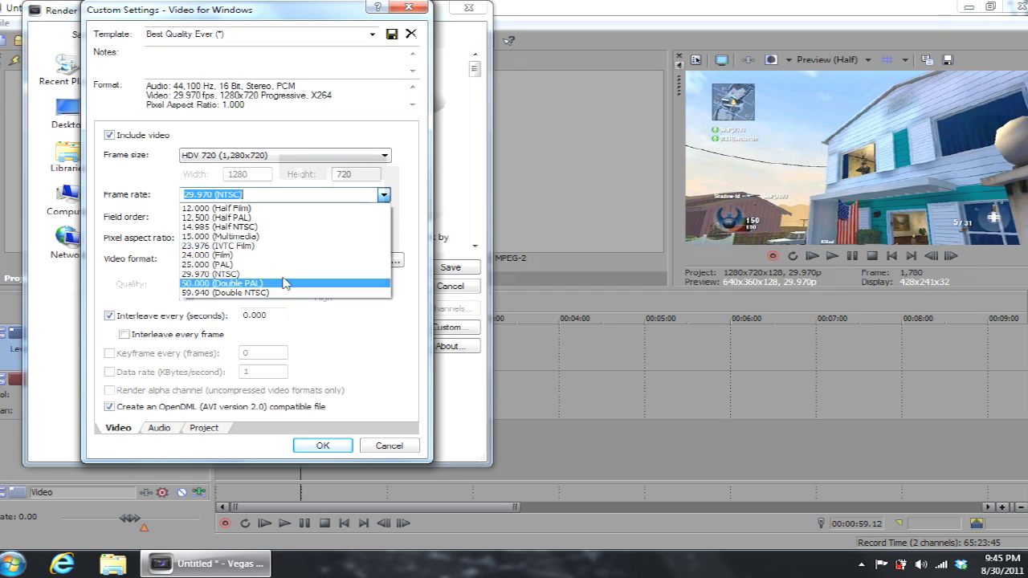
click(251, 276)
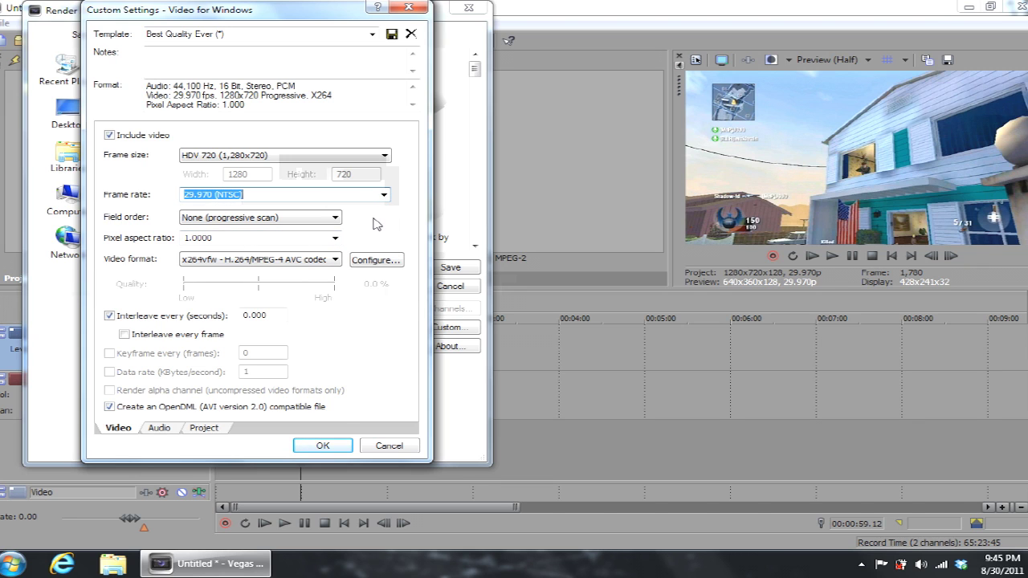
click(337, 162)
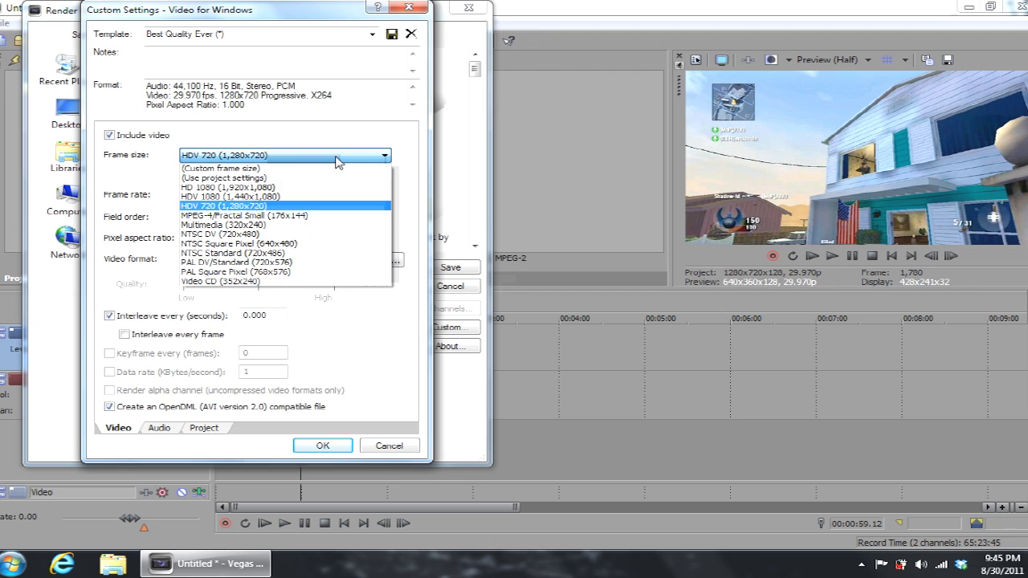
click(415, 140)
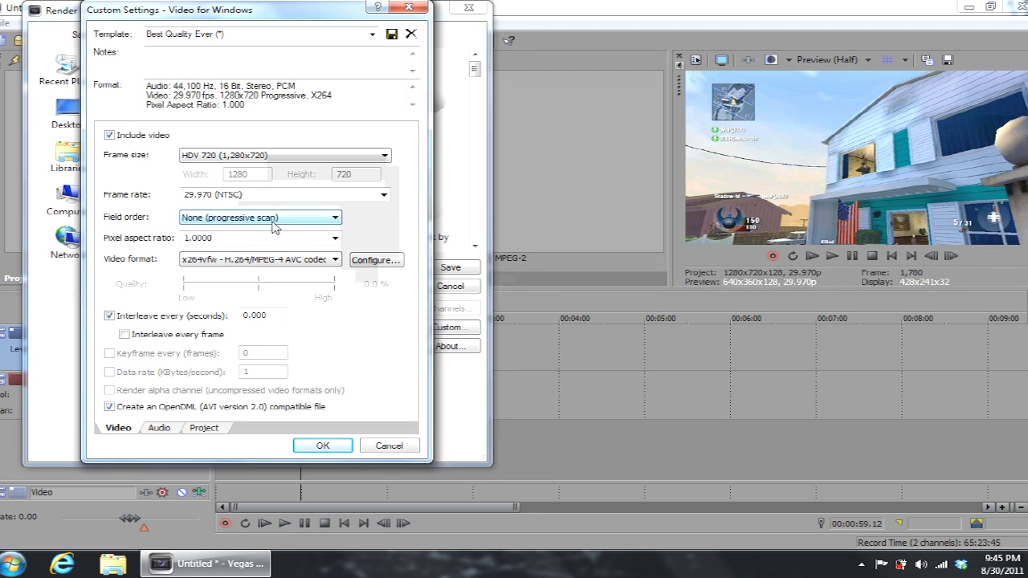
click(250, 261)
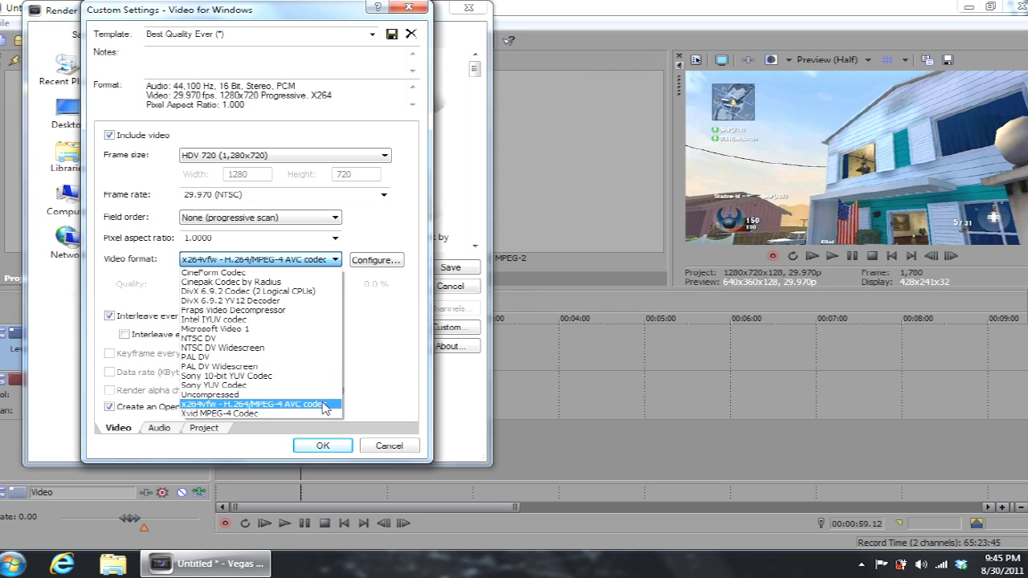
click(366, 329)
click(317, 265)
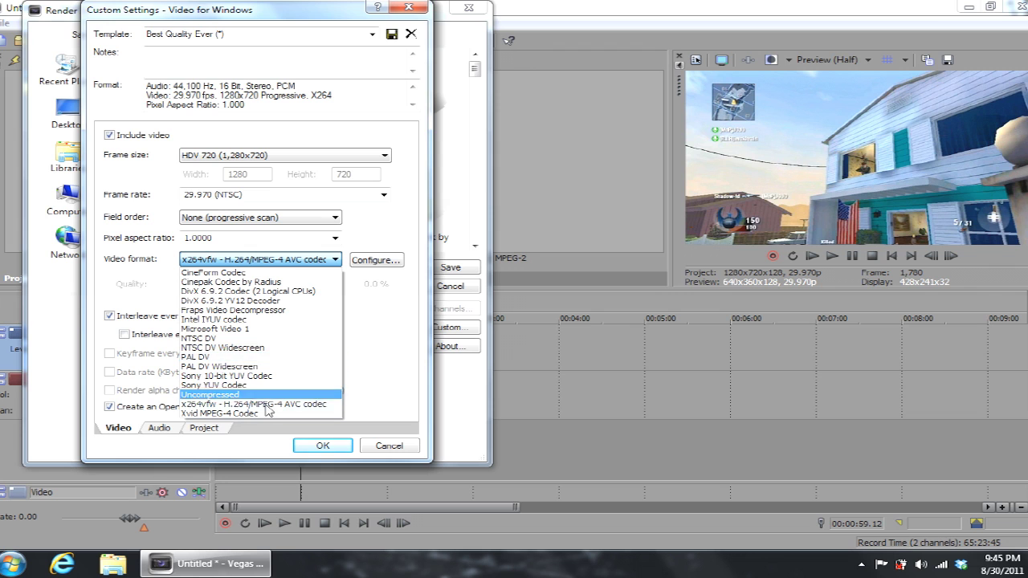
click(371, 345)
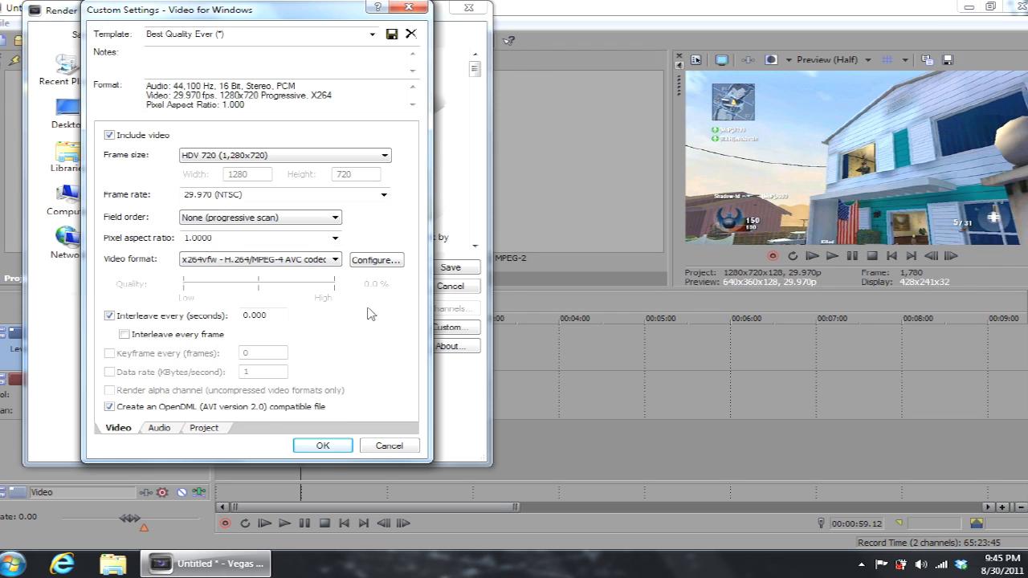
- Accept the x264 encoder configuration, check the Audio and Project render tabs, then cancel rendering
click(369, 265)
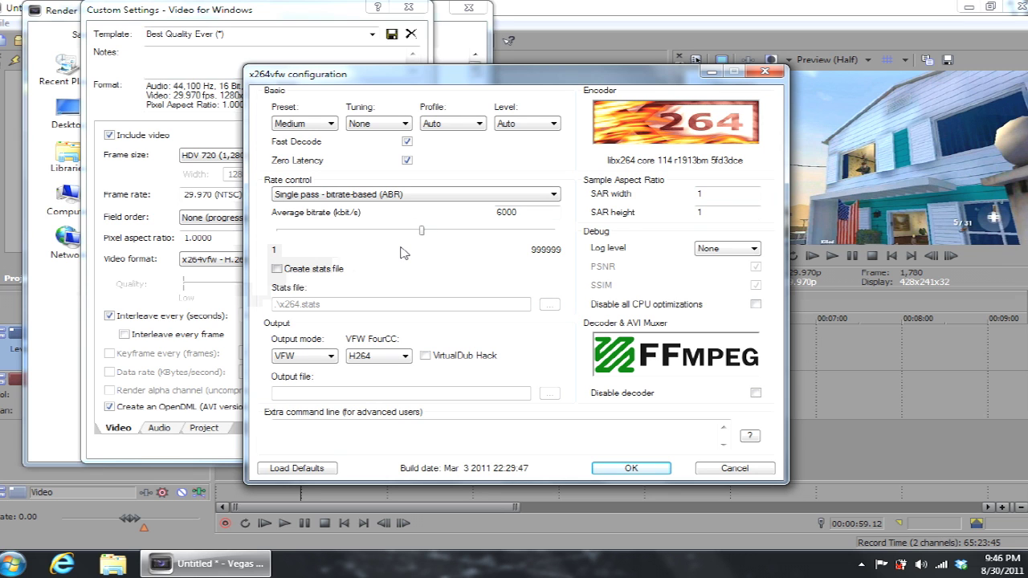
click(632, 468)
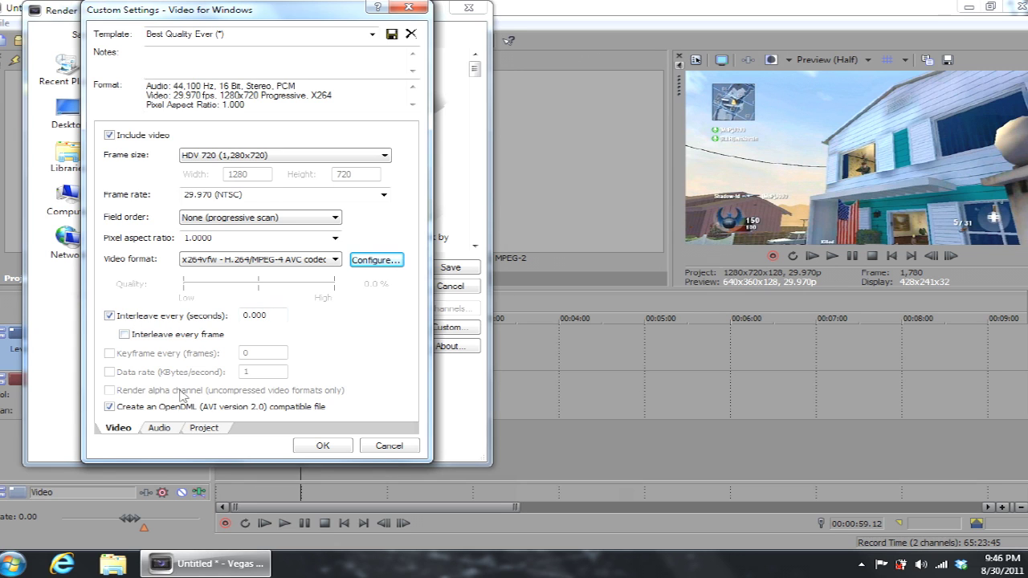
click(160, 428)
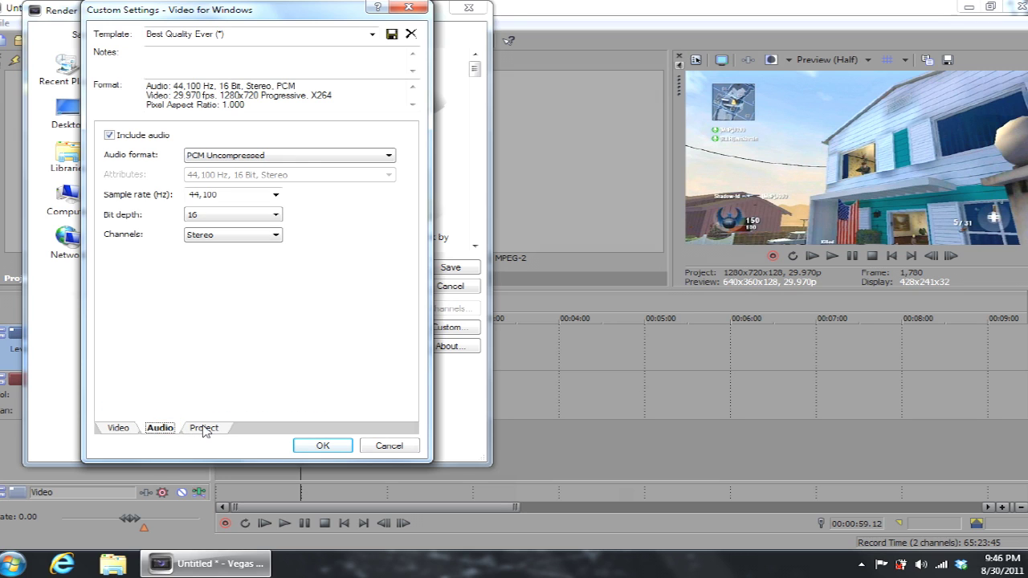
click(204, 428)
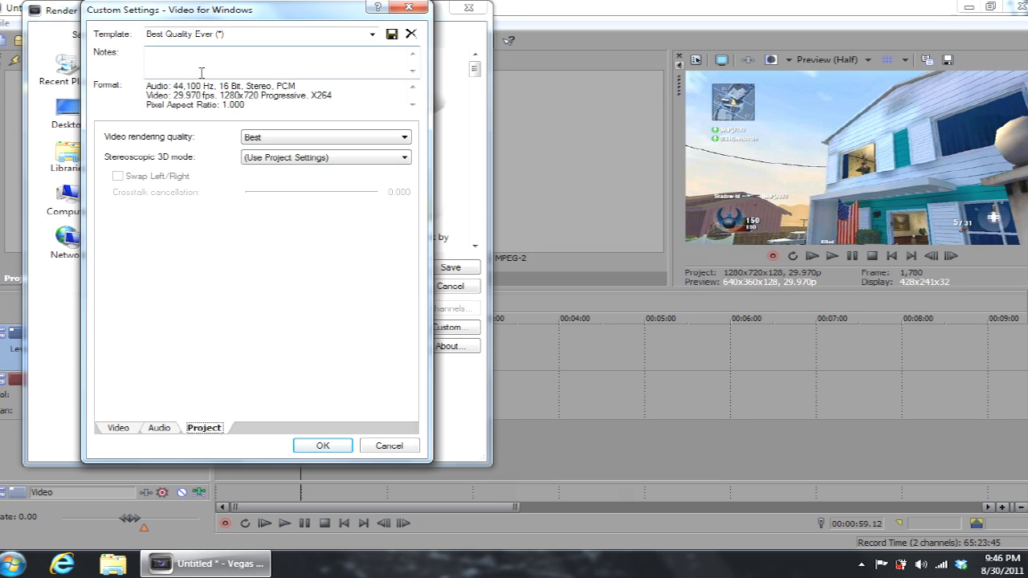
click(345, 447)
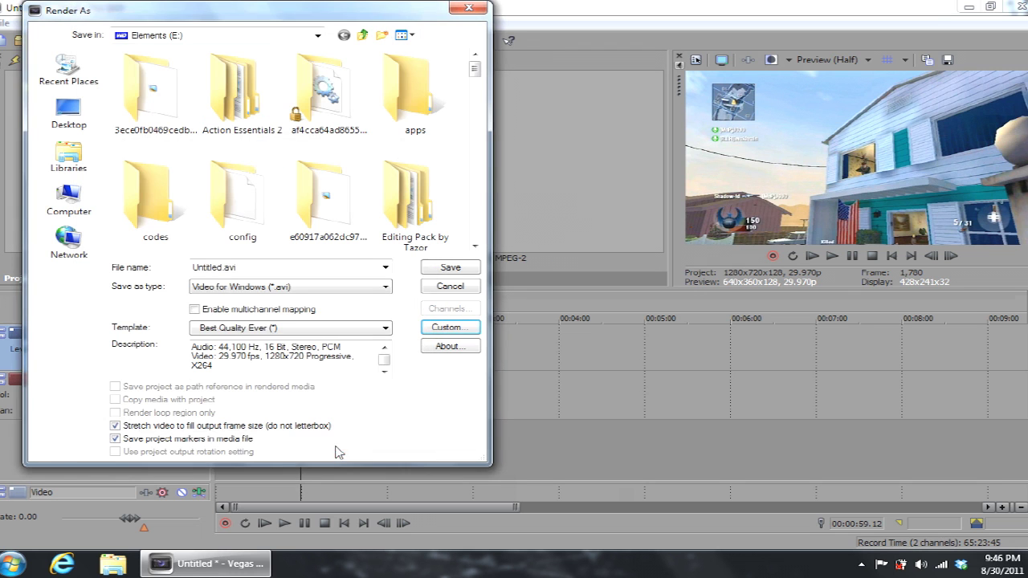
click(452, 286)
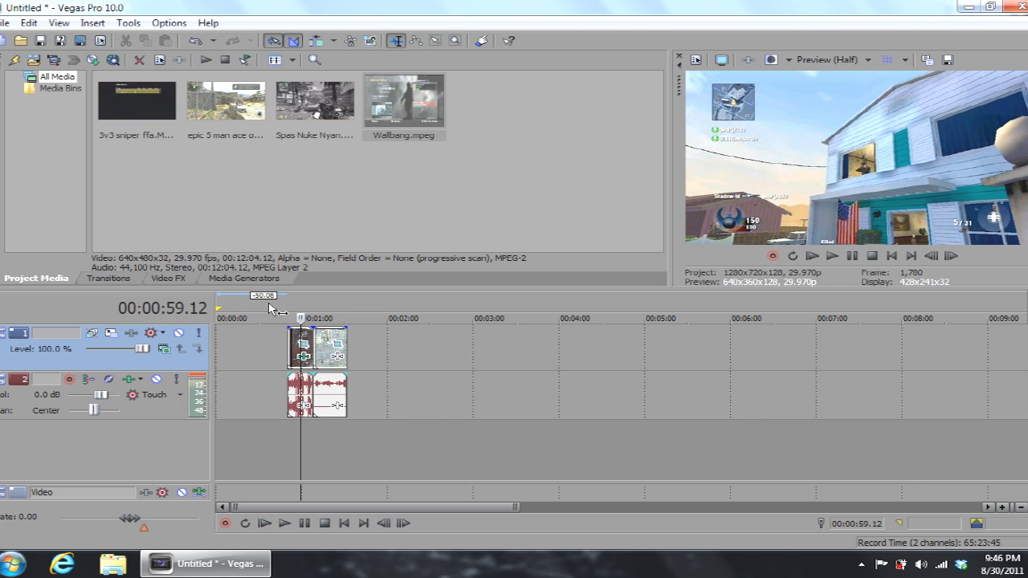
- Move the timeline cursor to 00:01:13.24, then quit Vegas Pro without saving the project changes
click(322, 307)
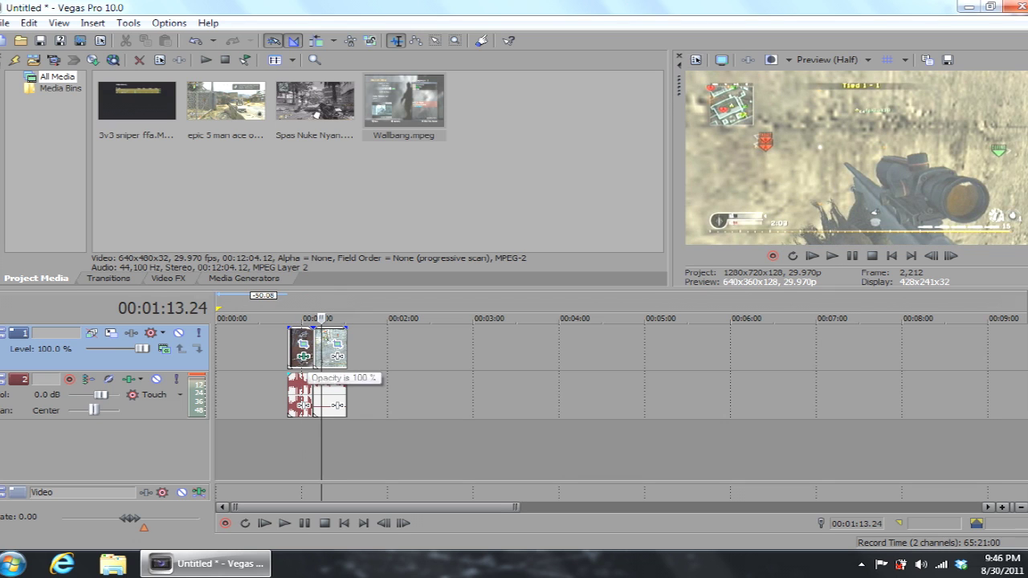
click(1017, 7)
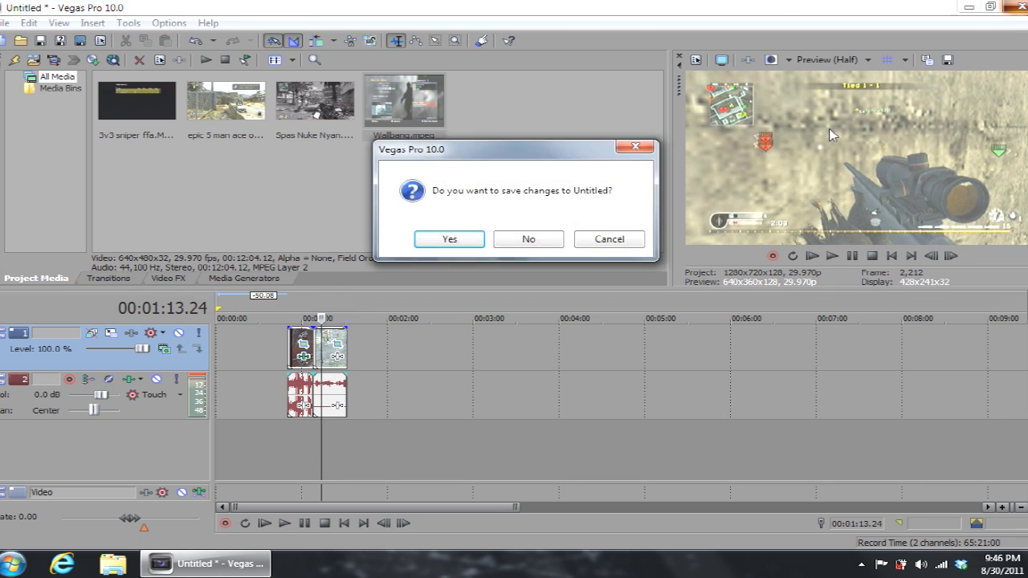
click(549, 237)
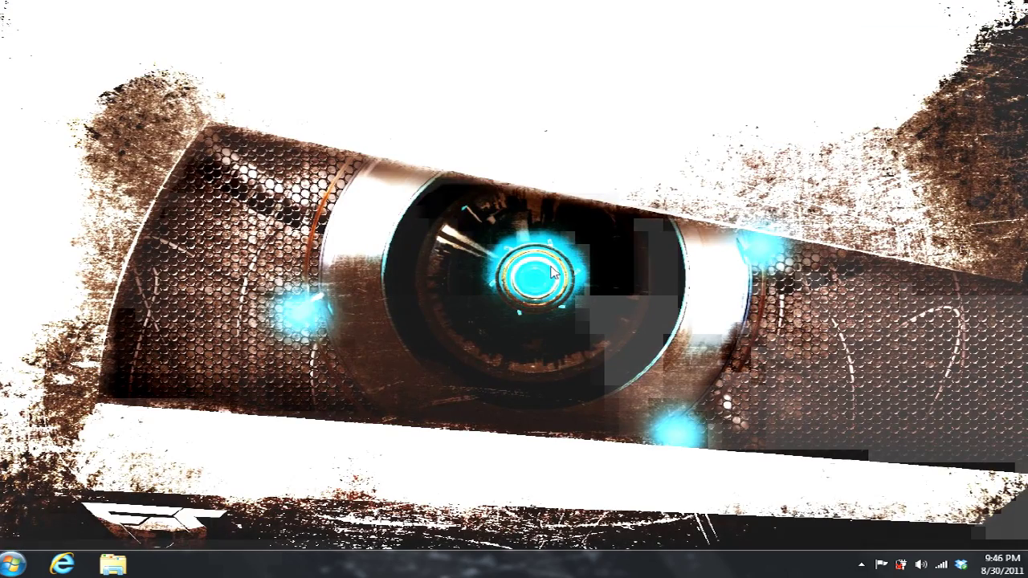